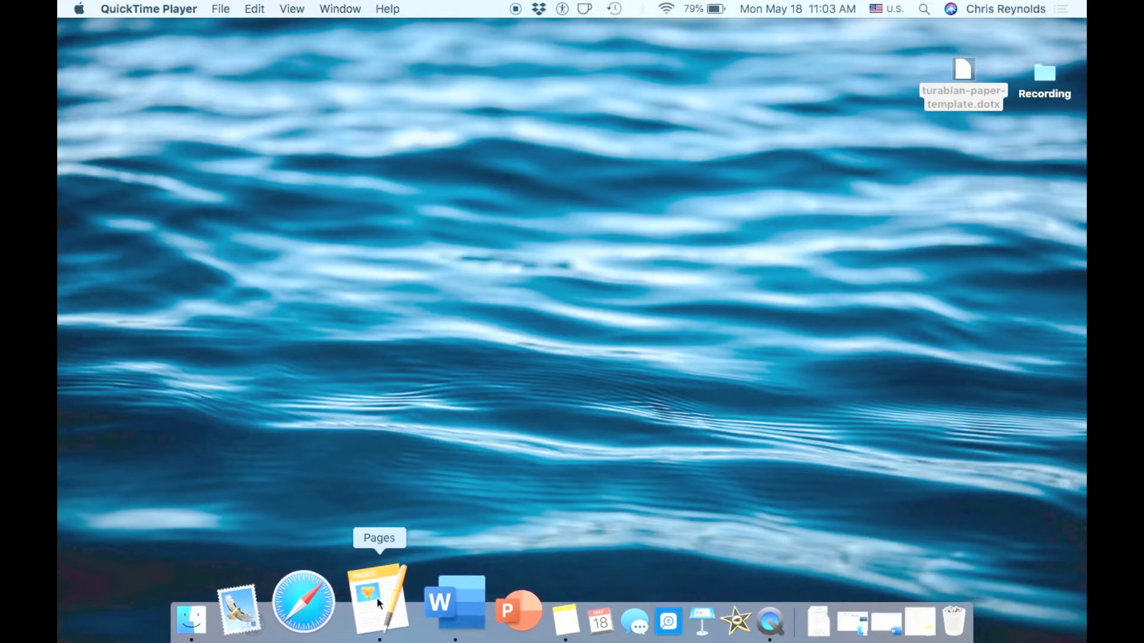
Launch Pages, create a new document from the Blank template, and hide the formatting sidebar
click(378, 602)
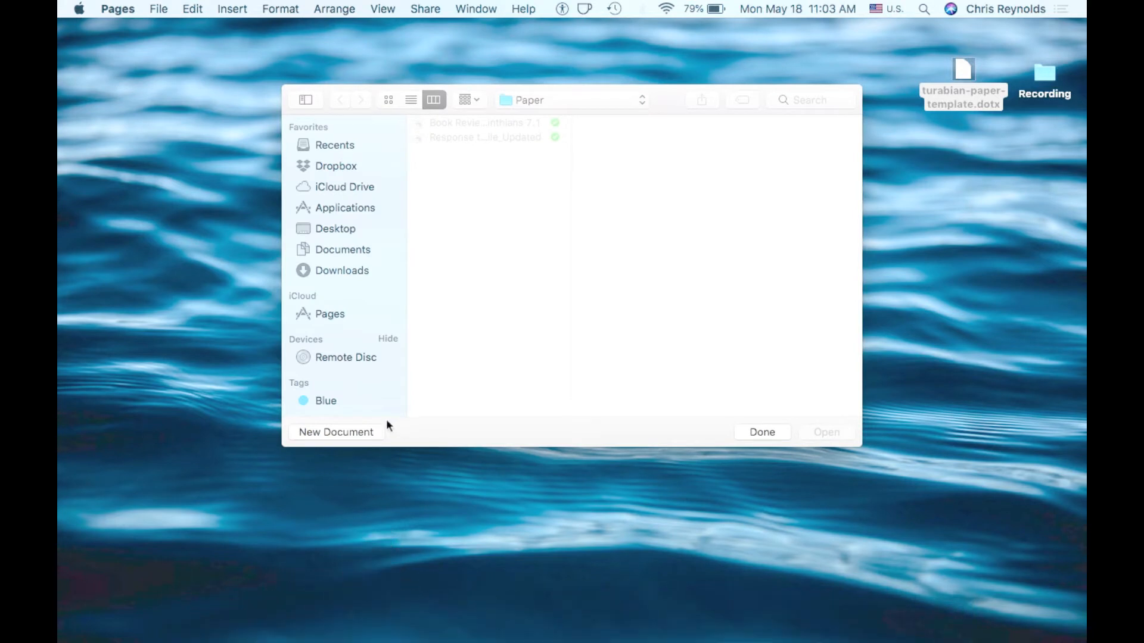
click(348, 435)
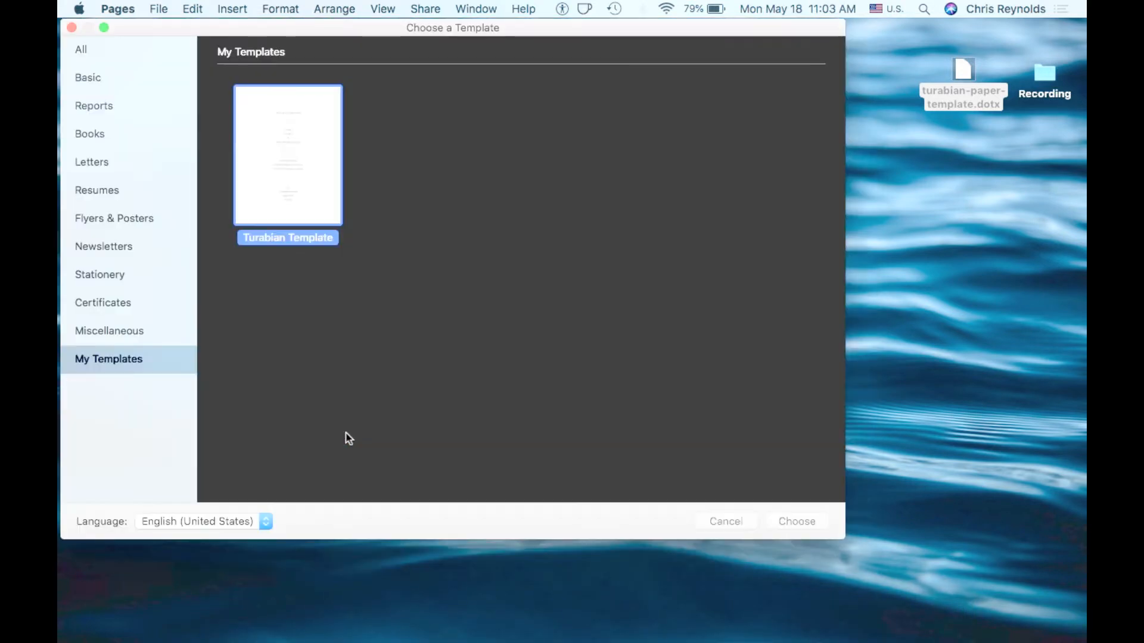
scroll(116, 392, up, 2)
click(95, 45)
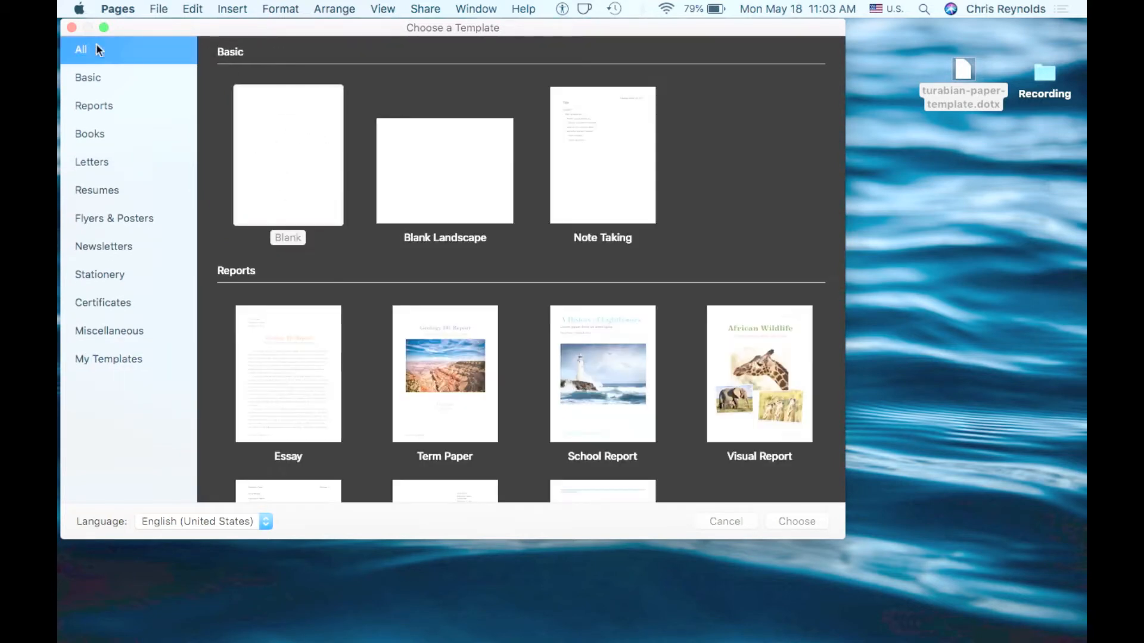
click(301, 140)
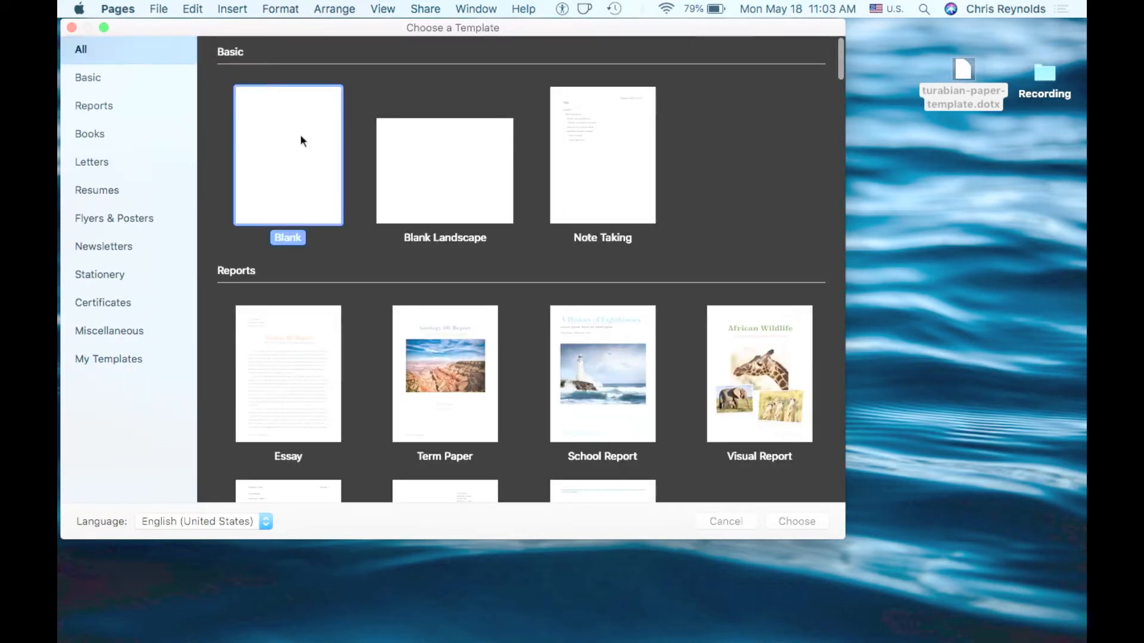
double_click(300, 136)
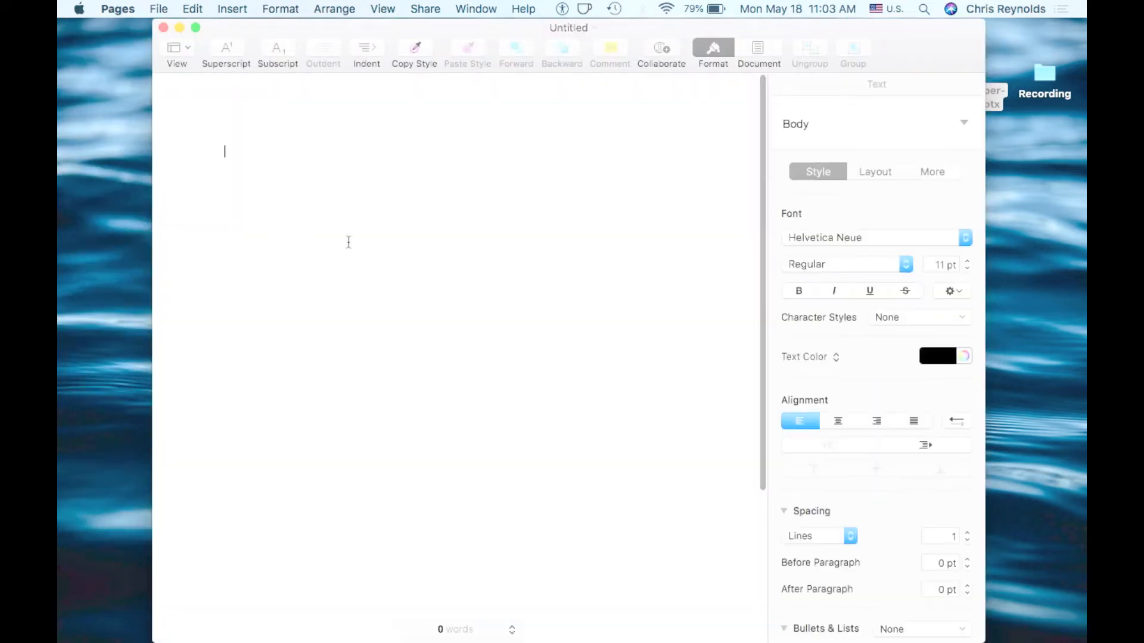
click(713, 52)
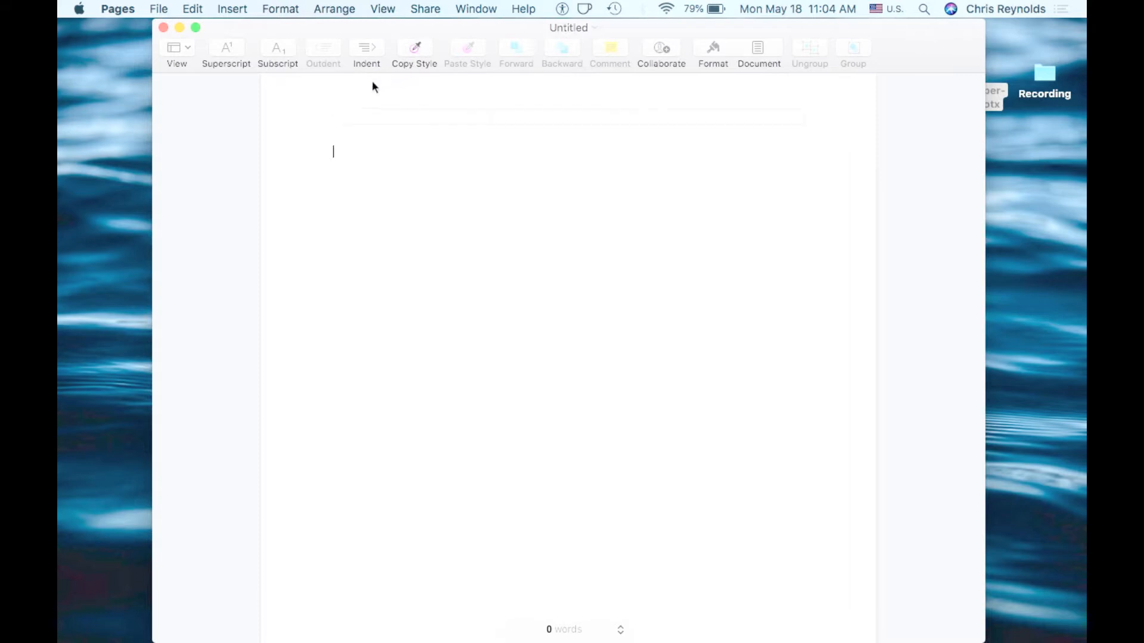
Customize the toolbar by removing the Comment item from it
right_click(905, 45)
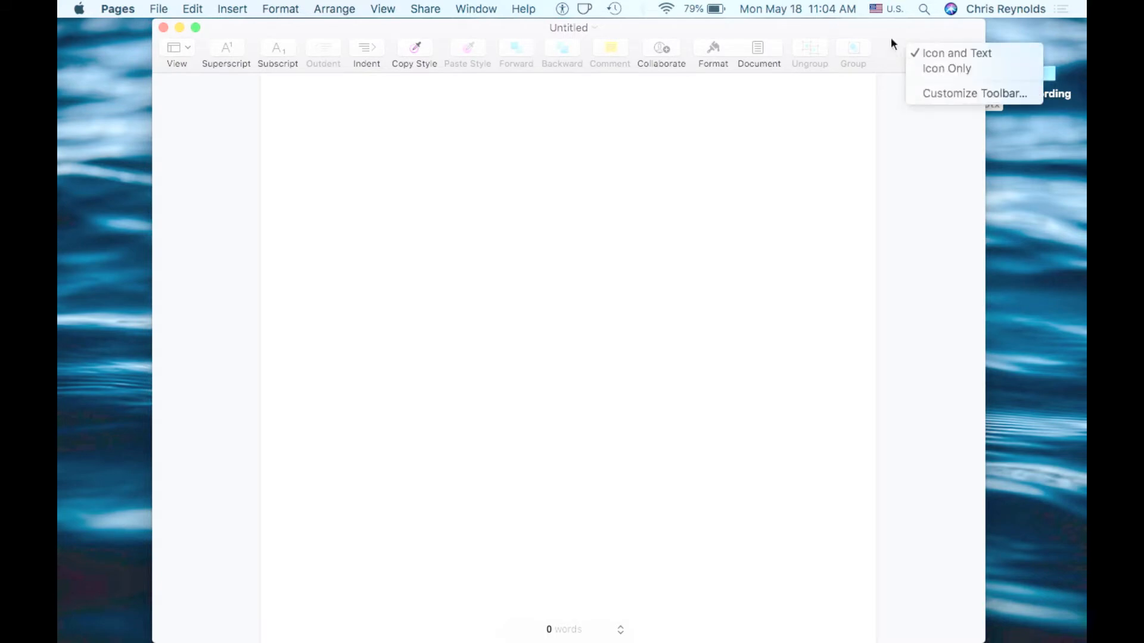
click(935, 92)
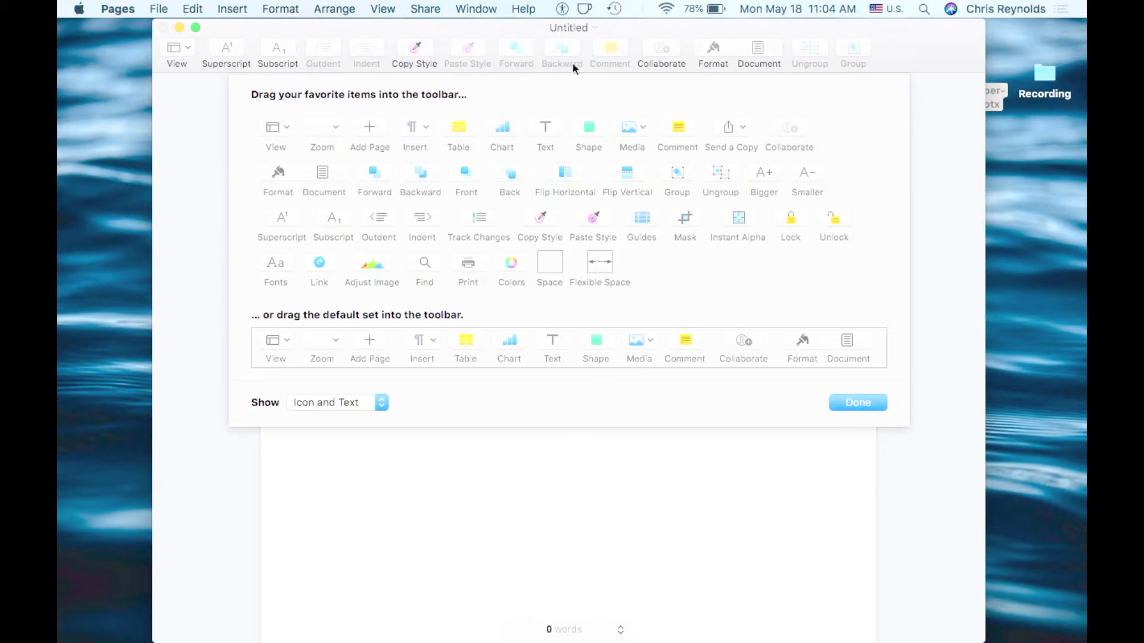
drag(549, 132, 530, 160)
drag(610, 50, 644, 268)
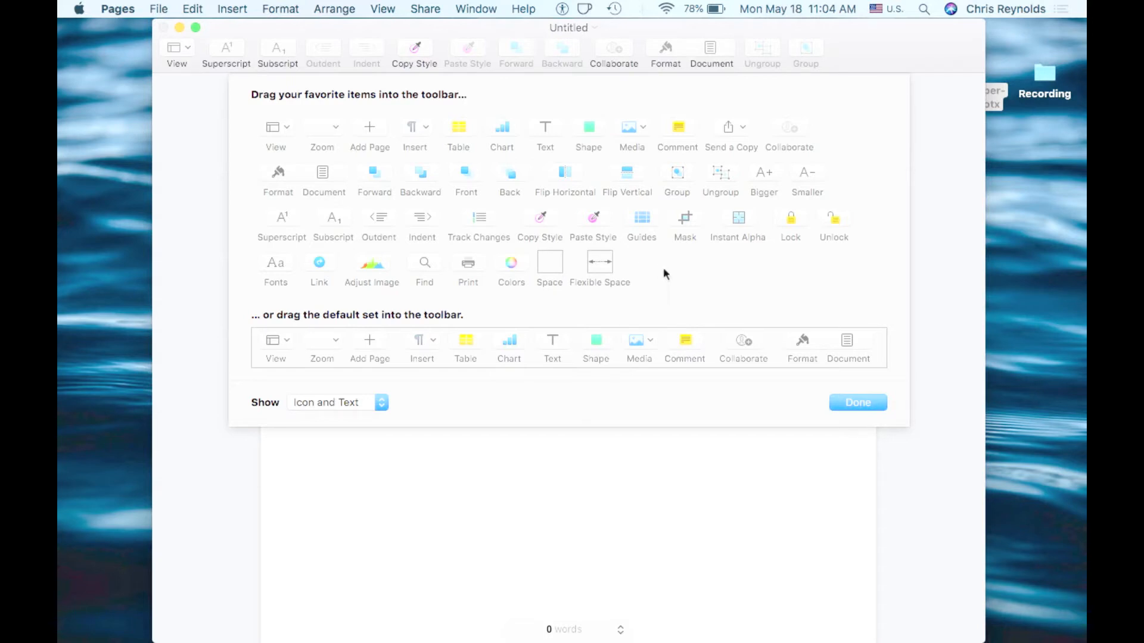
click(851, 404)
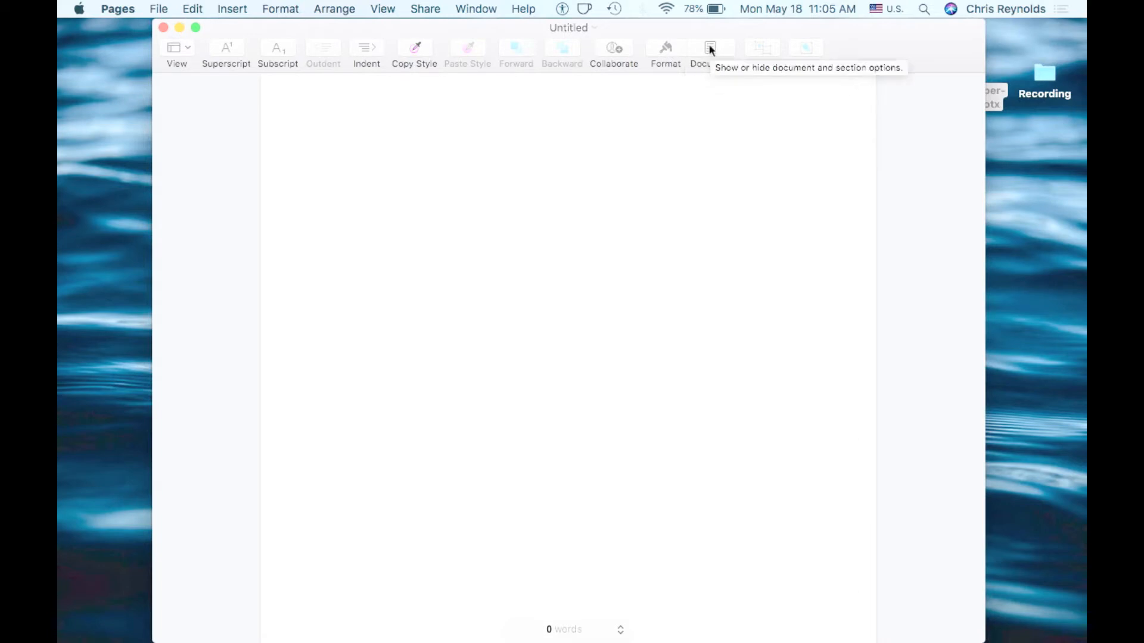
Type "This is a test document" on the page
text(This is a)
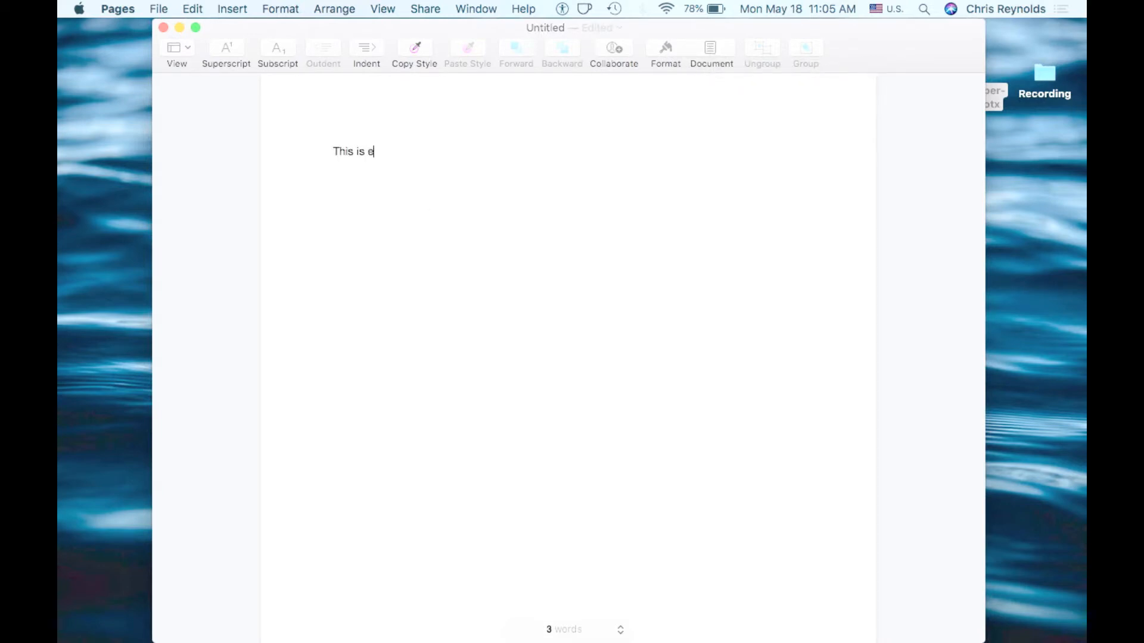
text( test document)
Show the formatting sidebar, select the sentence, and set its font to Times New Roman at 12 pt
click(668, 50)
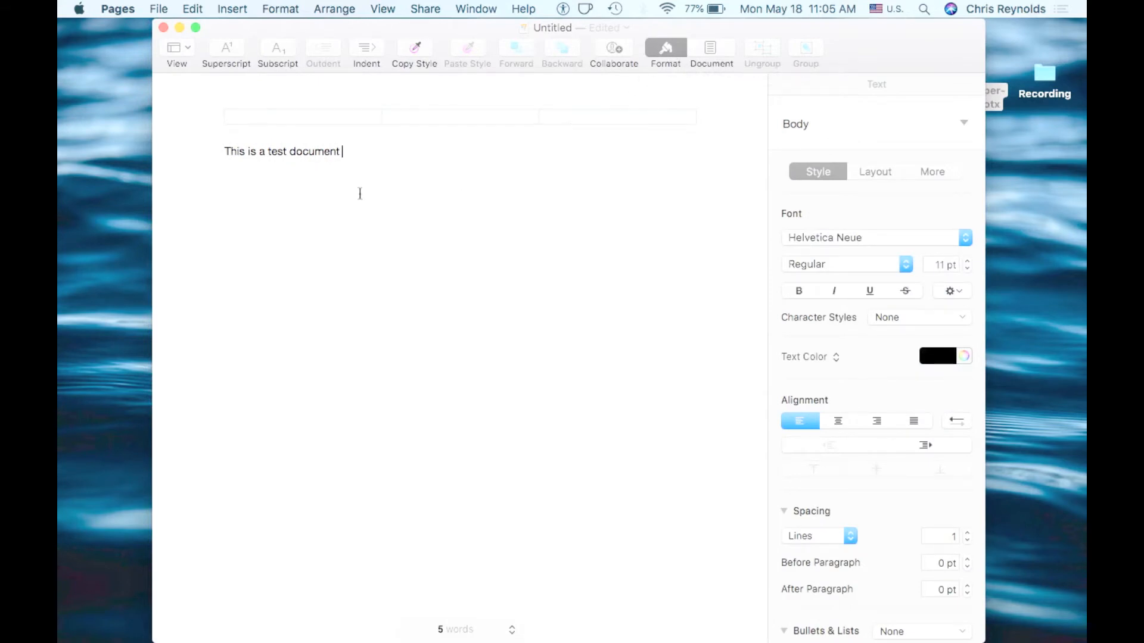
click(313, 153)
drag(312, 154, 210, 145)
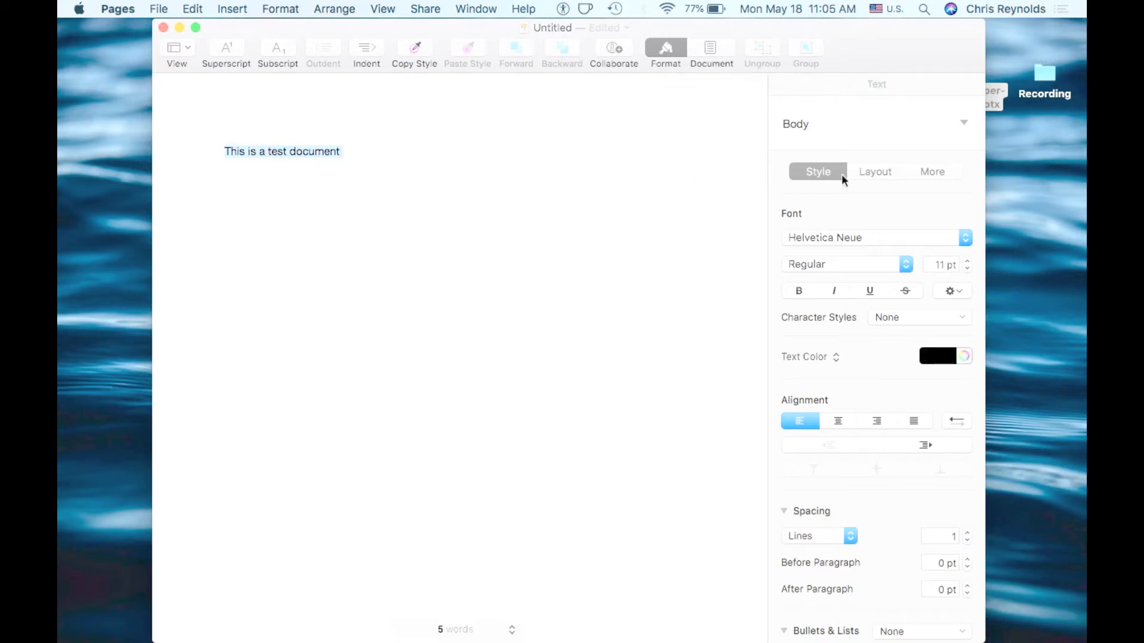
click(837, 235)
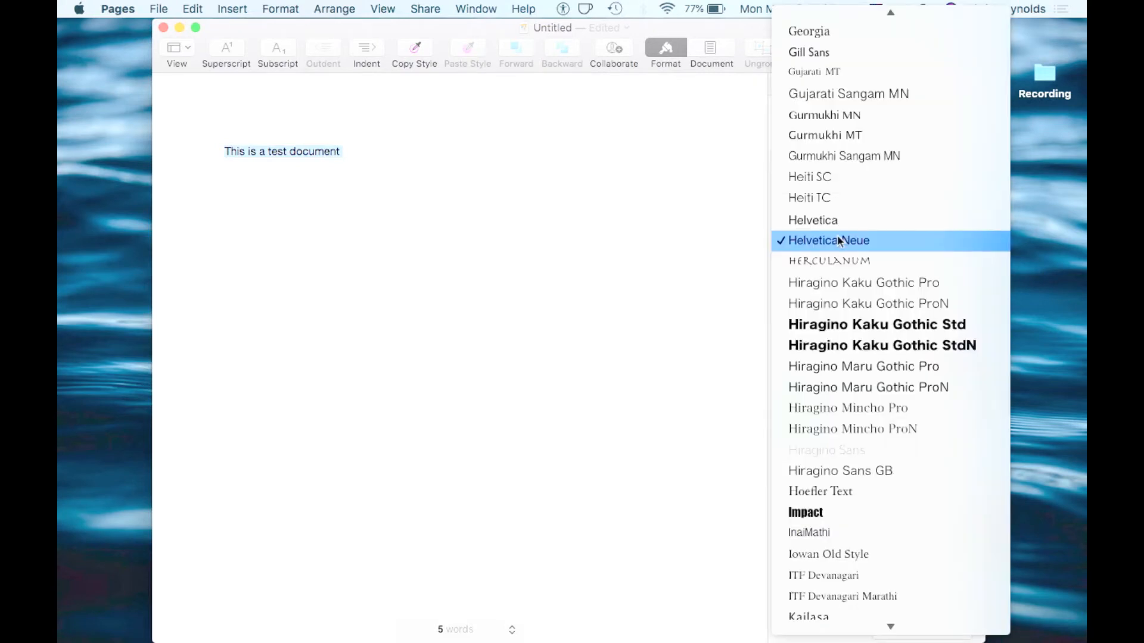
scroll(838, 235, up, 10)
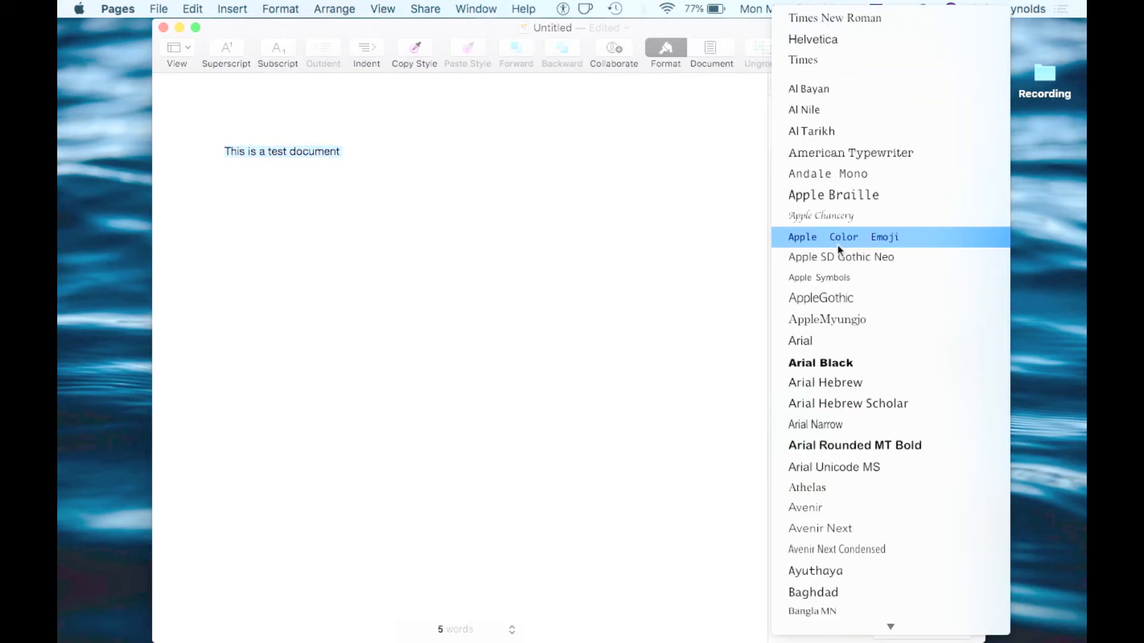
click(861, 18)
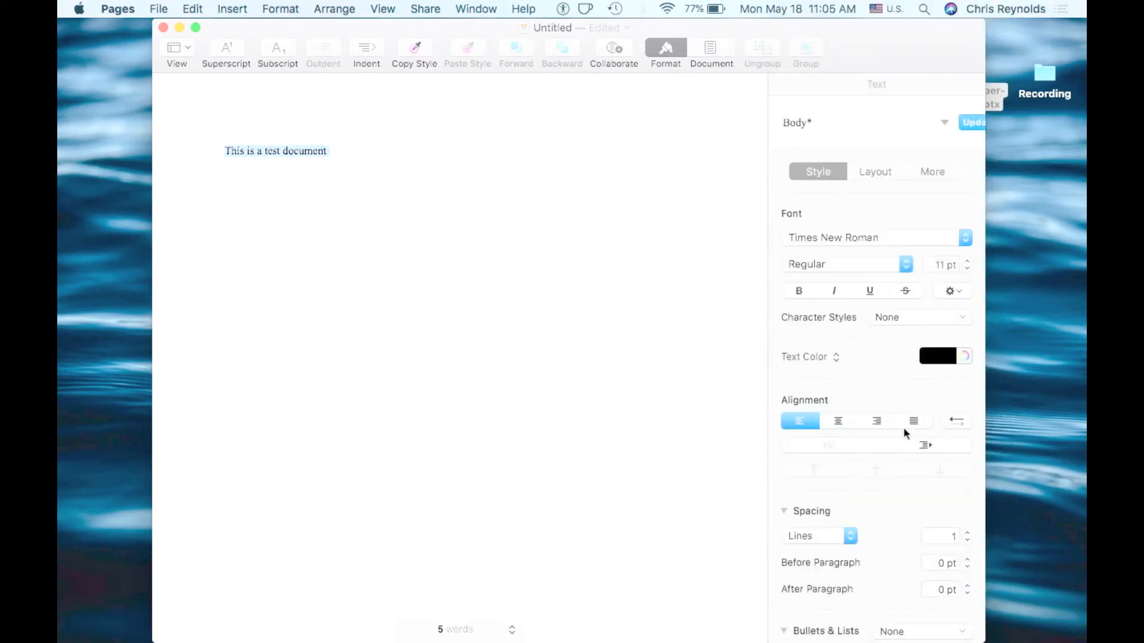
click(967, 261)
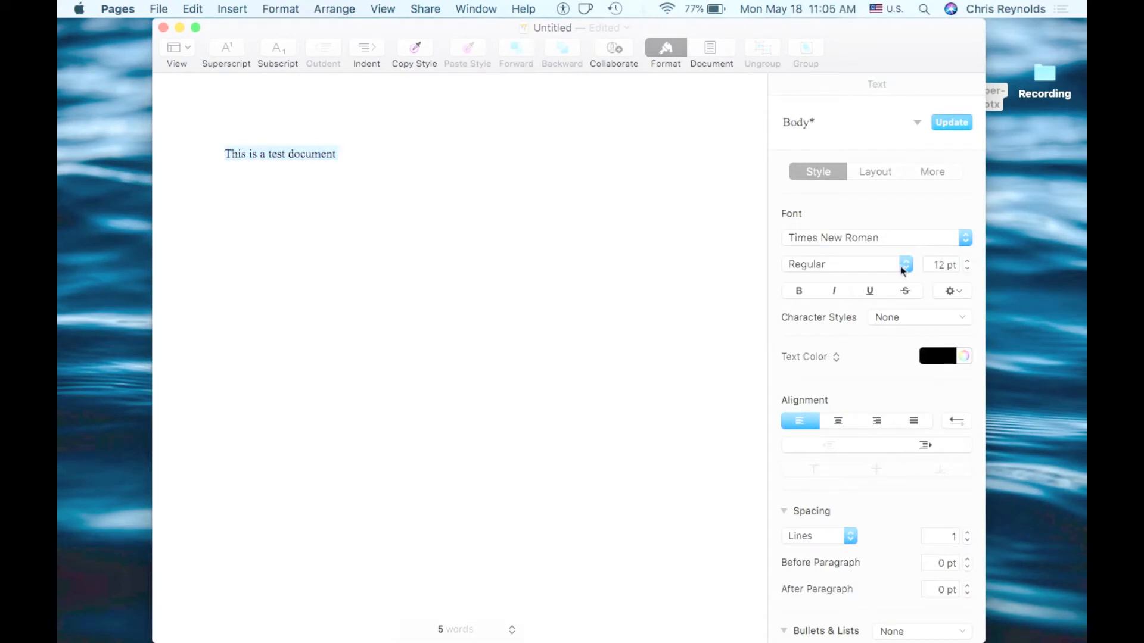
Examine the typeface choices and the alignment, spacing and bullet options in the text formatting sidebar
click(869, 265)
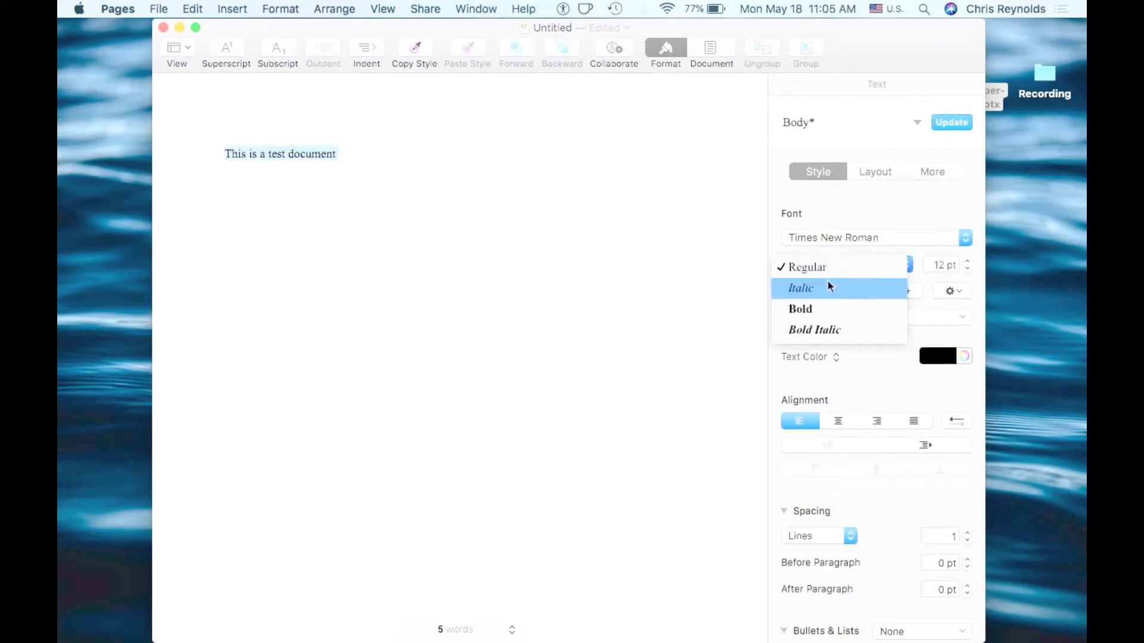
click(869, 366)
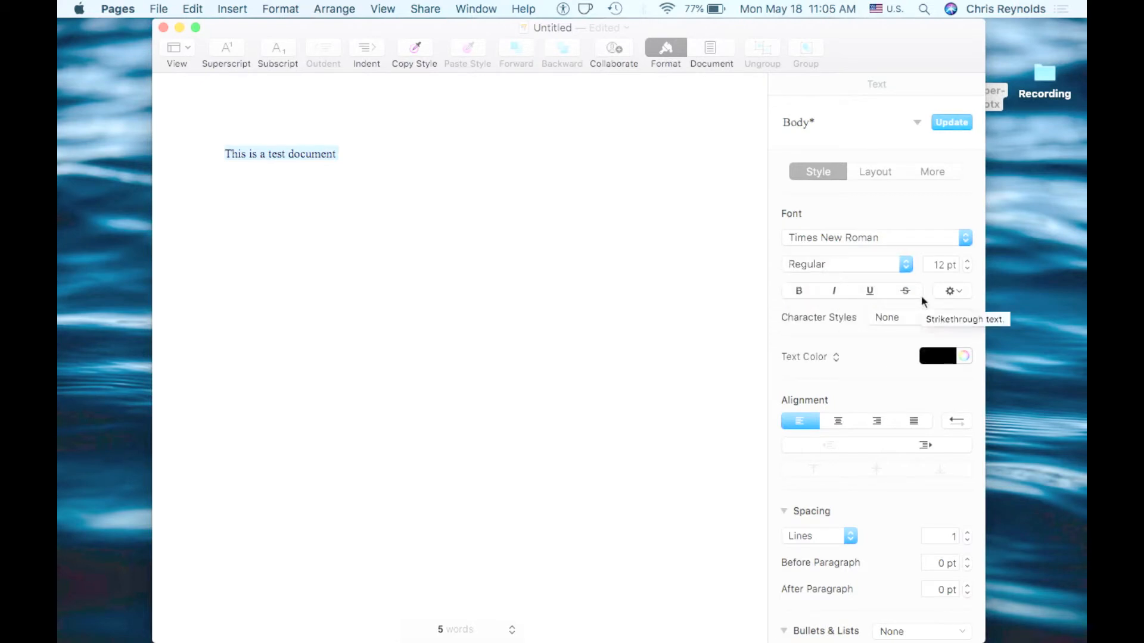
scroll(889, 317, down, 3)
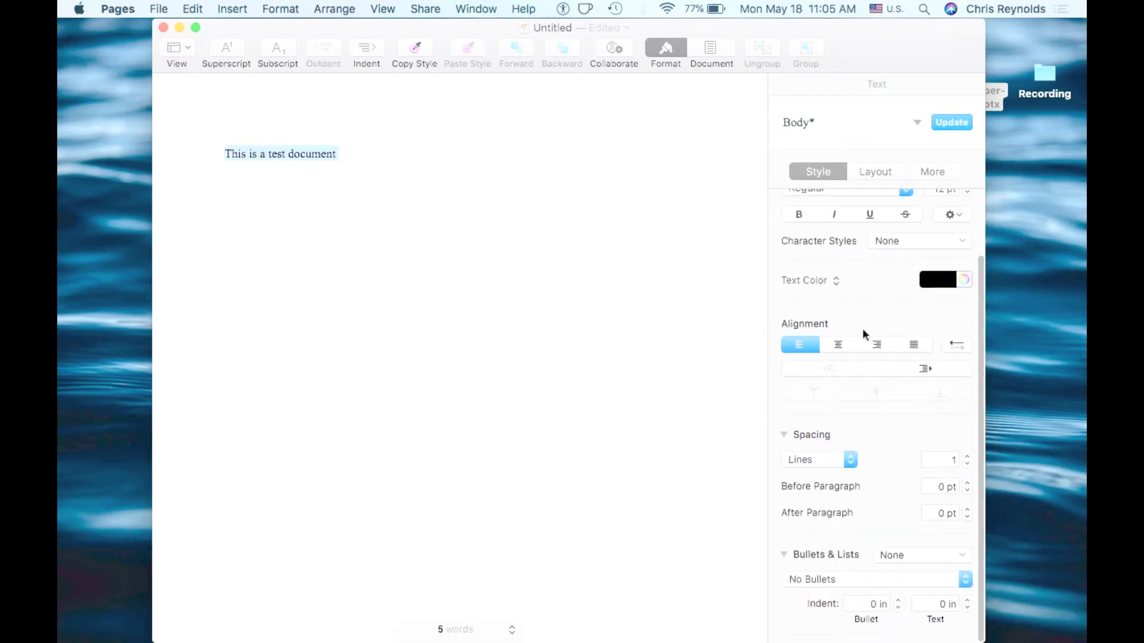
scroll(911, 425, down, 1)
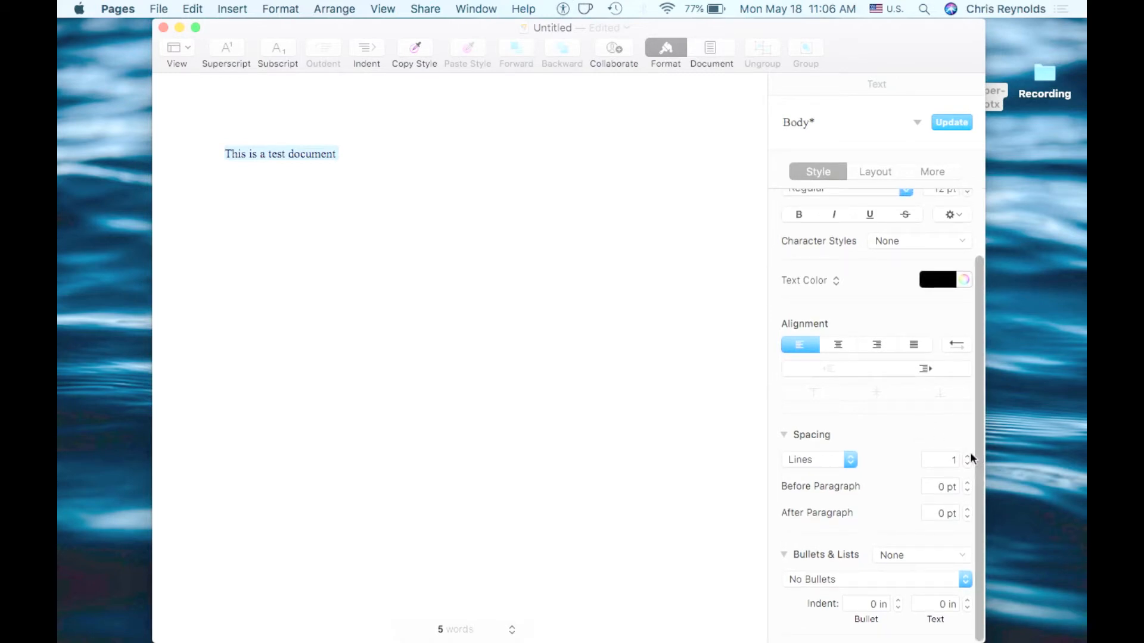
scroll(876, 428, up, 3)
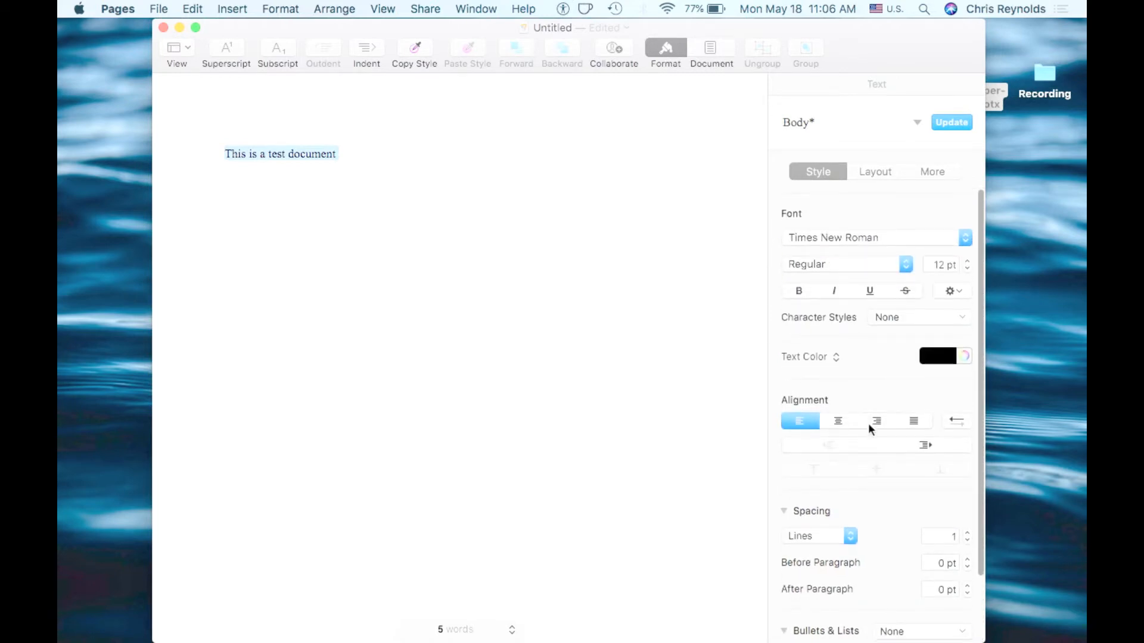
scroll(869, 424, down, 2)
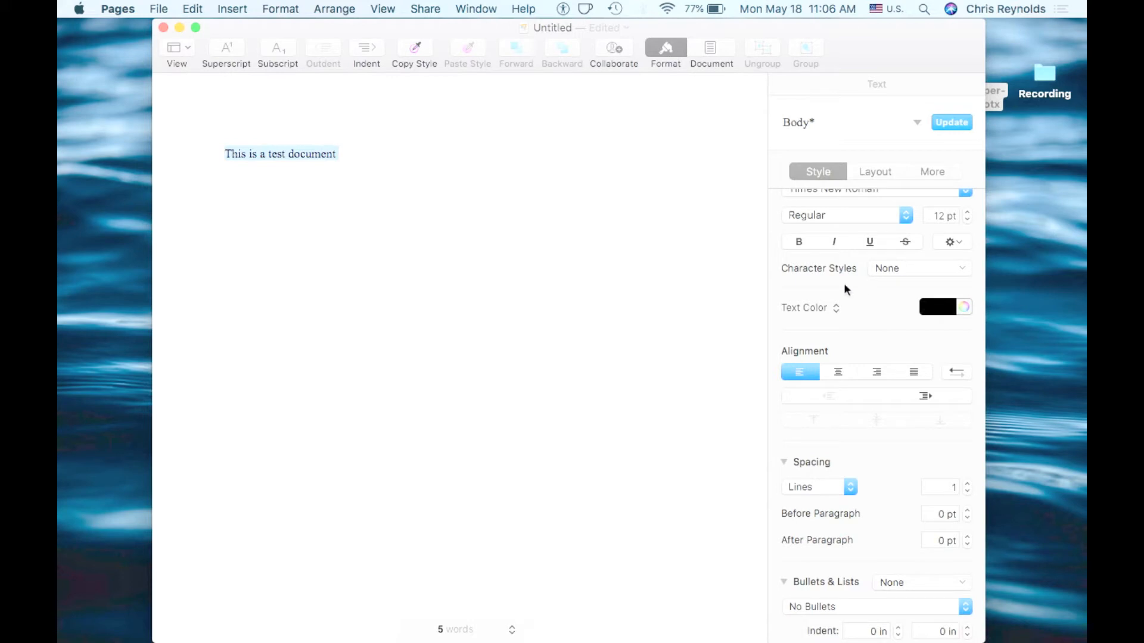
scroll(864, 285, down, 2)
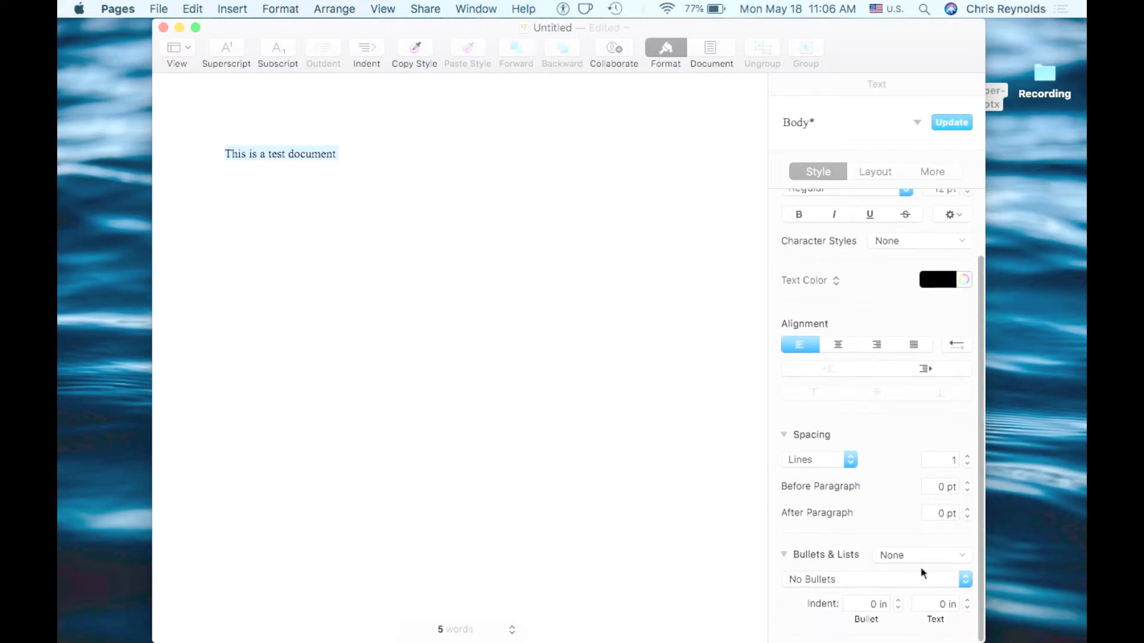
click(798, 557)
scroll(852, 498, up, 1)
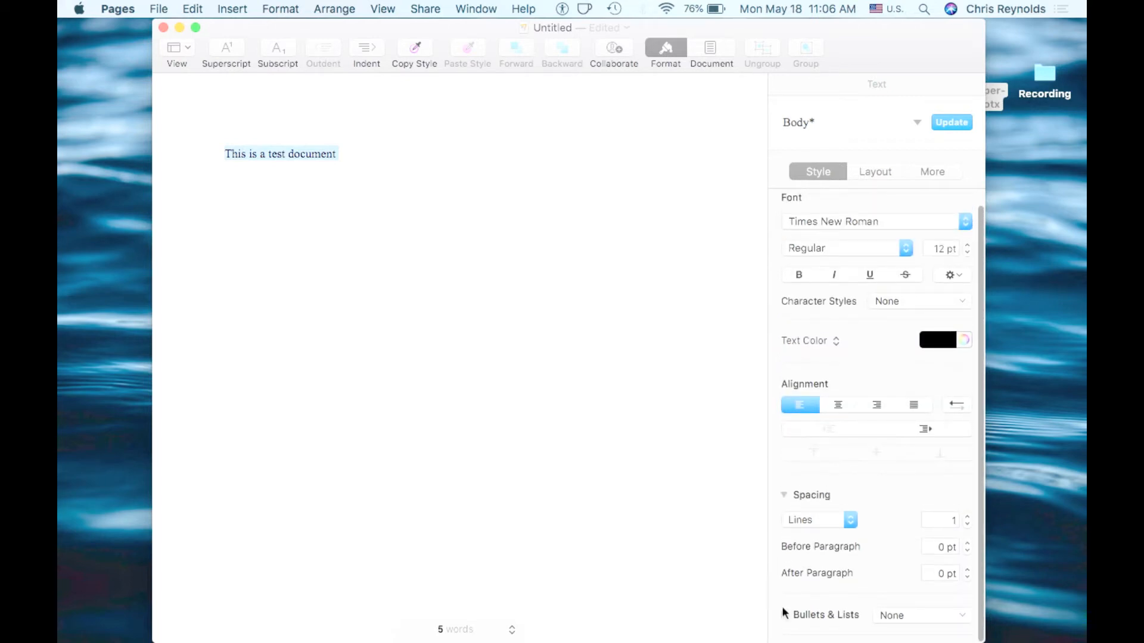
click(784, 606)
scroll(953, 548, down, 3)
scroll(881, 567, up, 2)
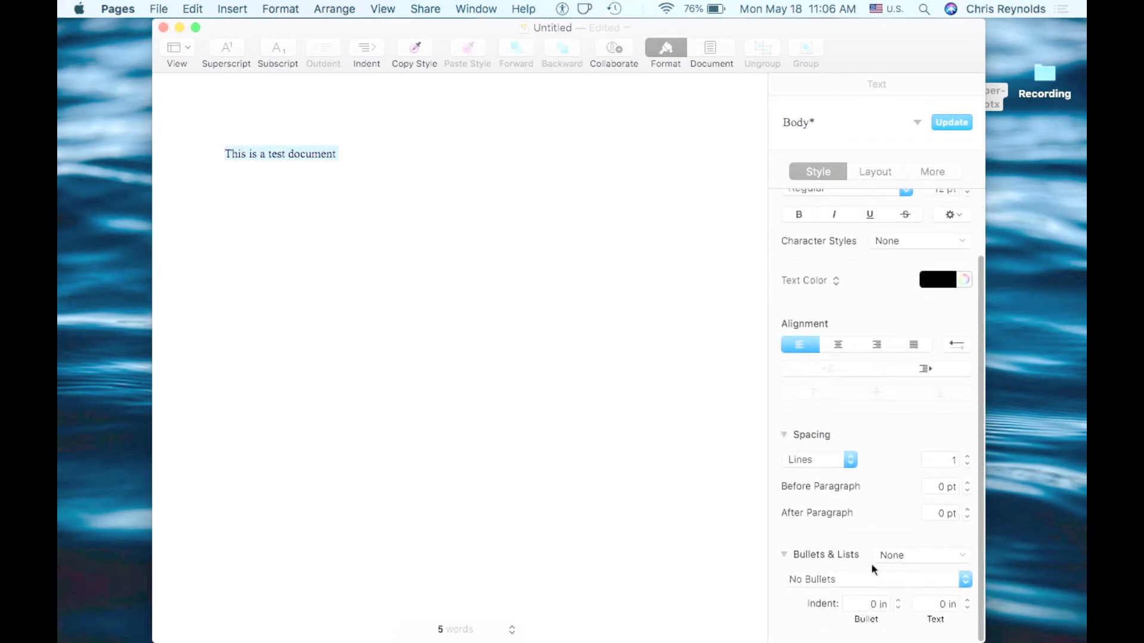
Apply text bullets to the sentence and undo the bullet change
click(863, 579)
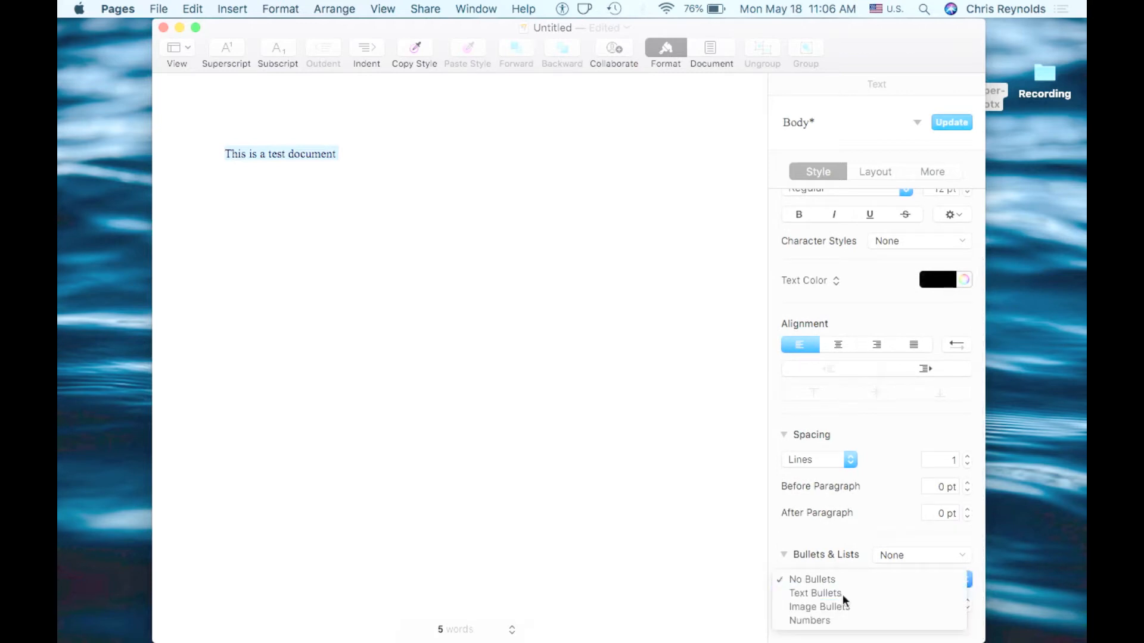
click(843, 594)
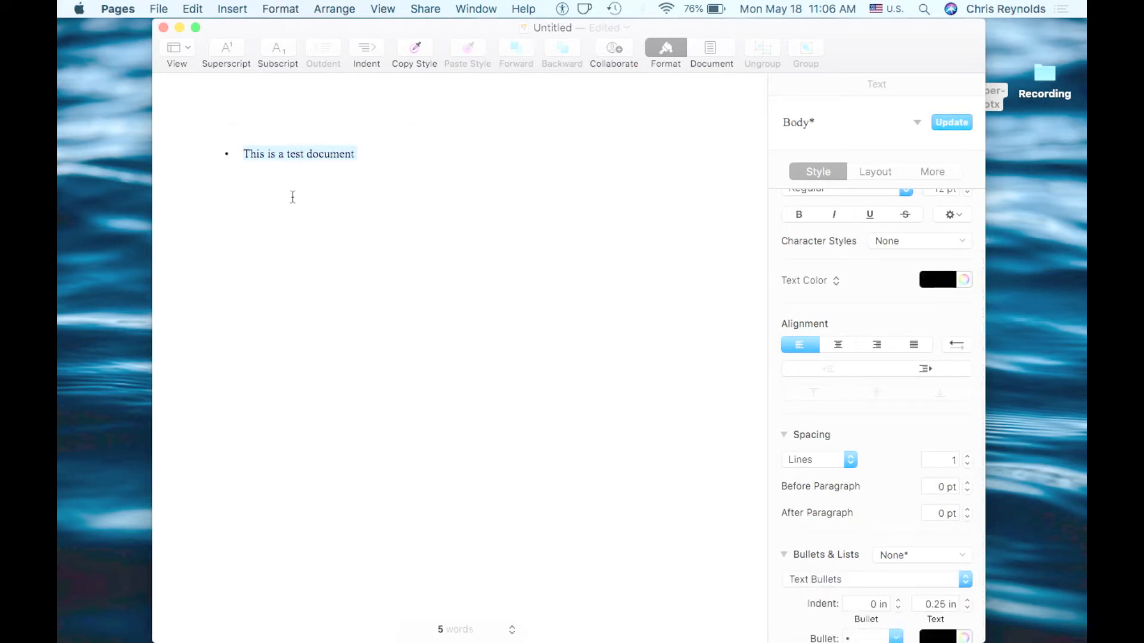
click(369, 164)
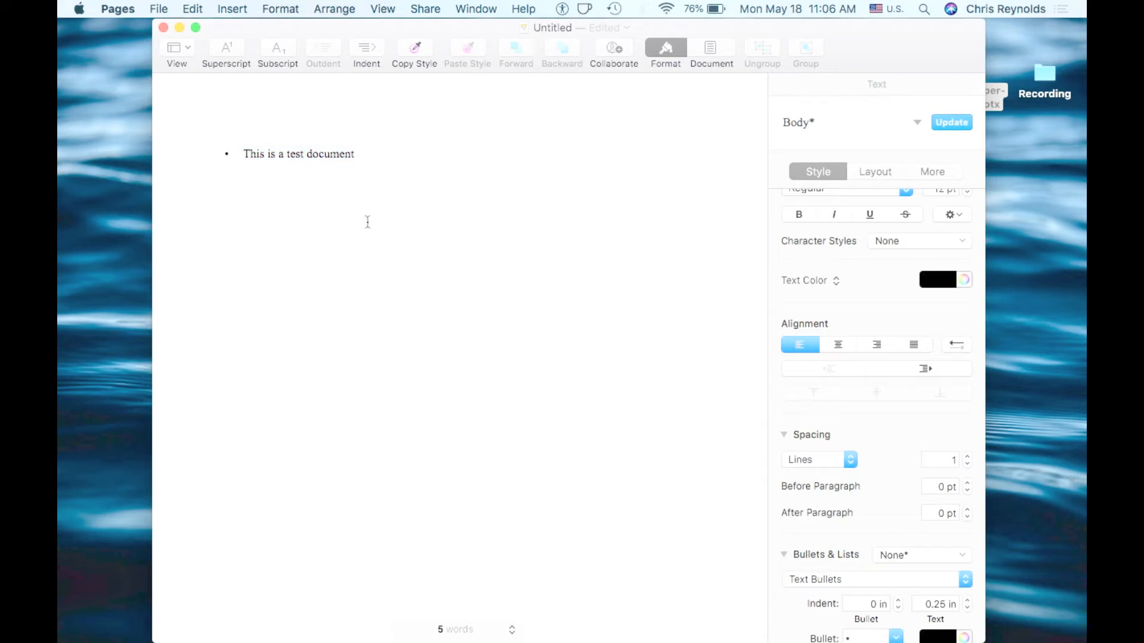
key(super+z)
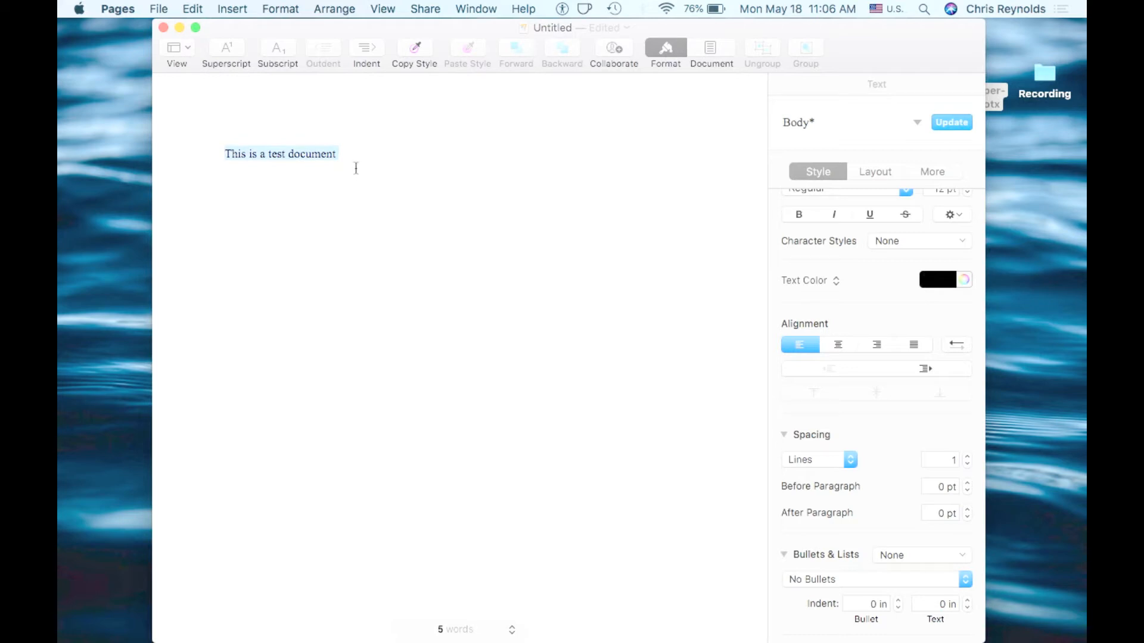
Search the Help menu for endnote topics
click(376, 173)
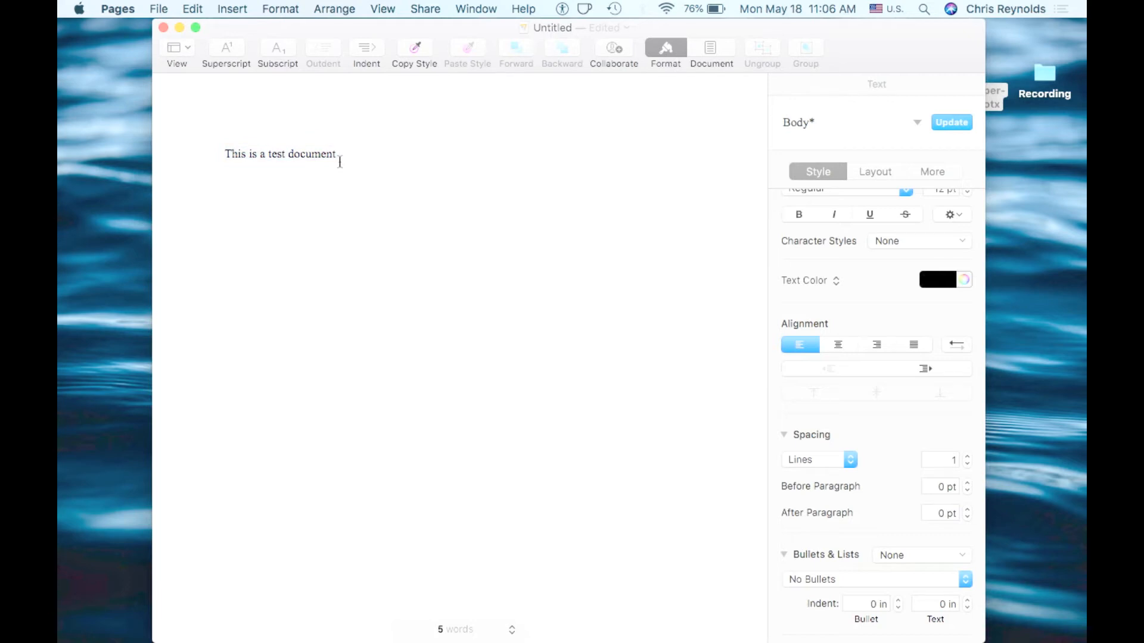
click(527, 12)
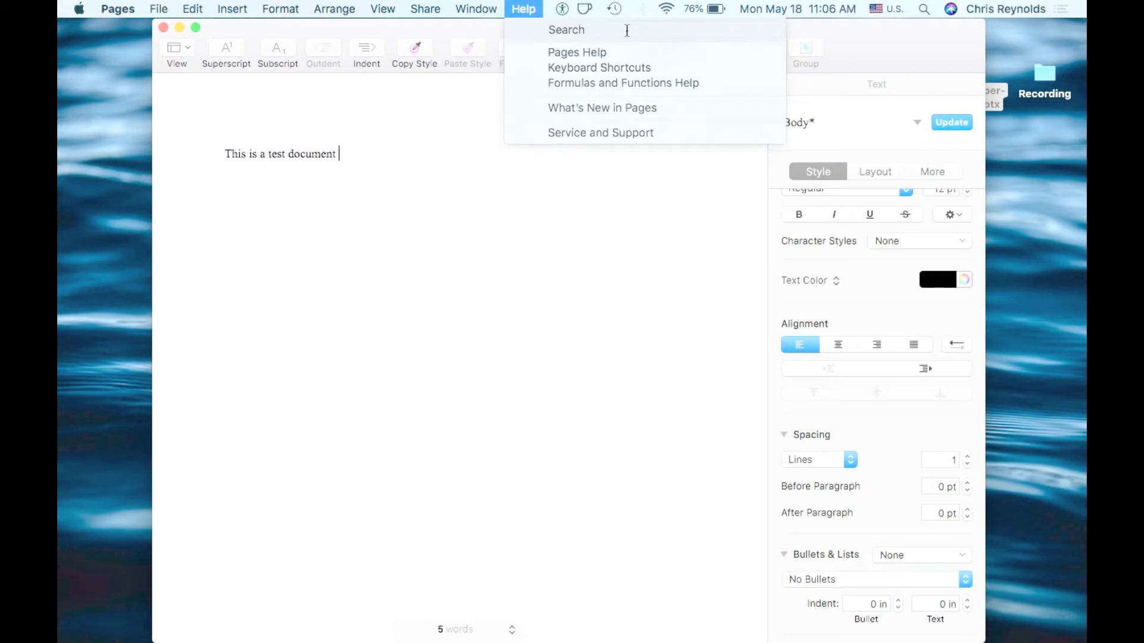
text(endnotes)
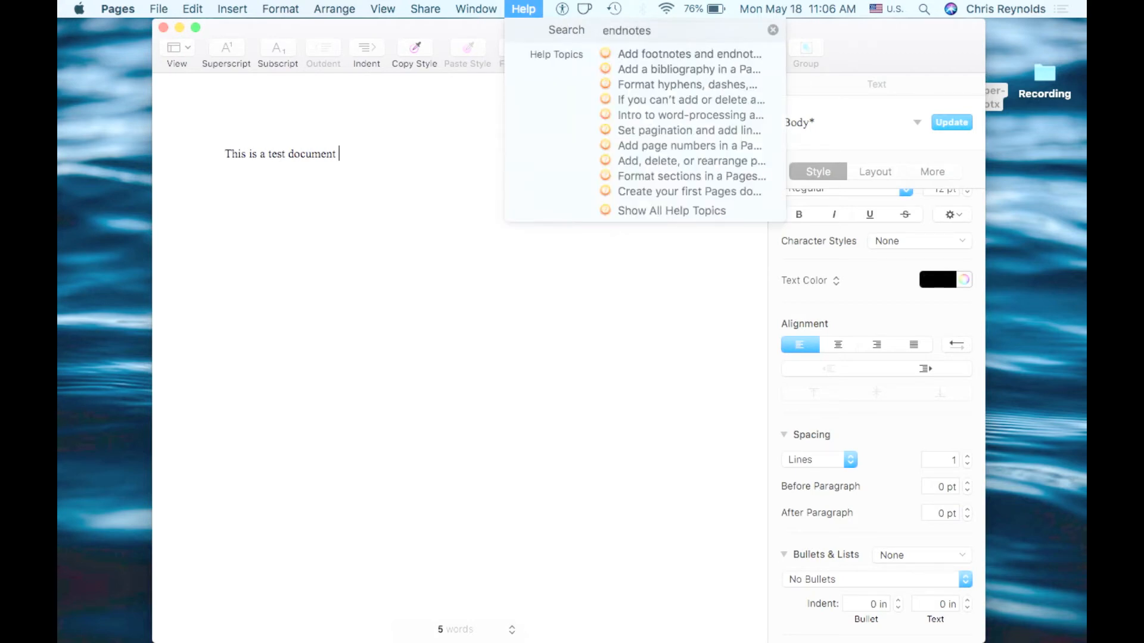
key(BackSpace)
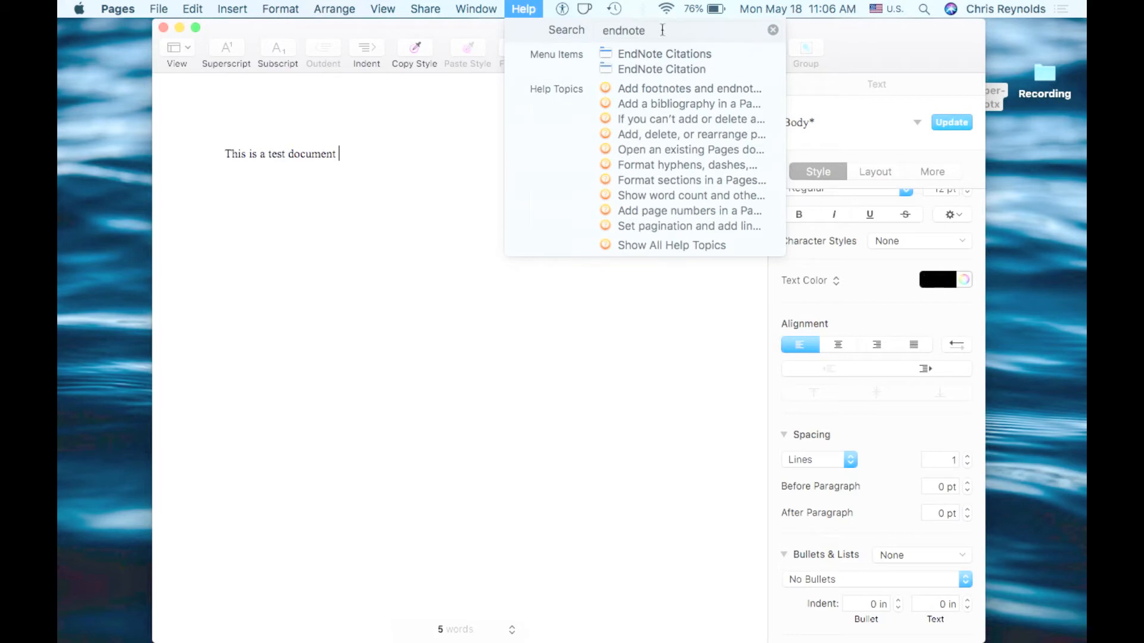
key(Escape)
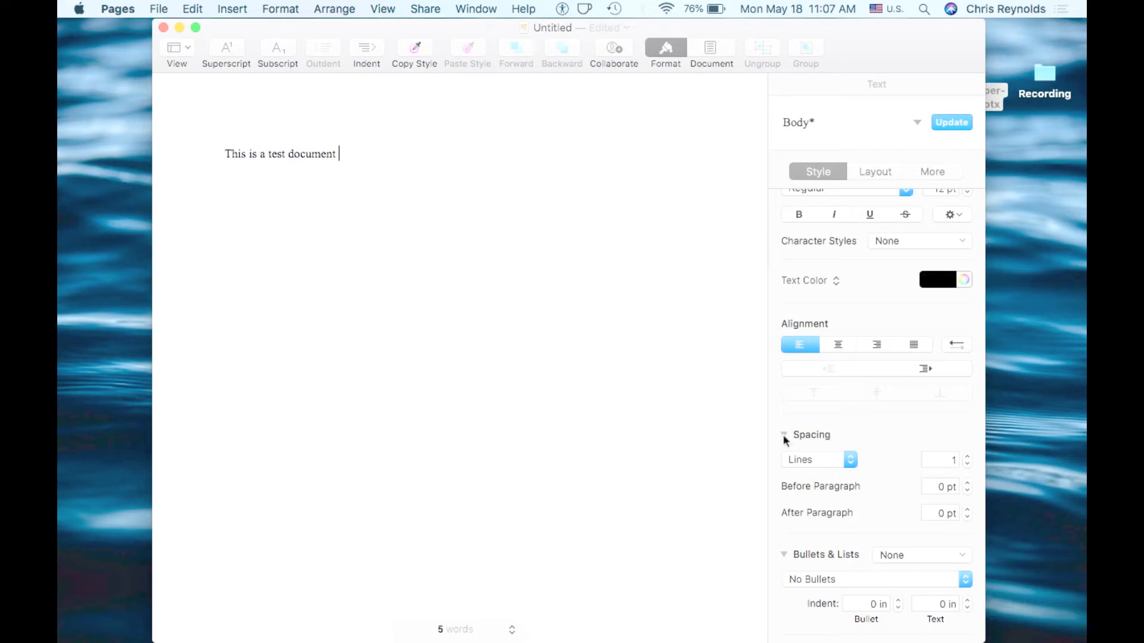
Examine the paragraph Layout and More options, then the document page setup, header, footer and margin settings
scroll(834, 441, up, 3)
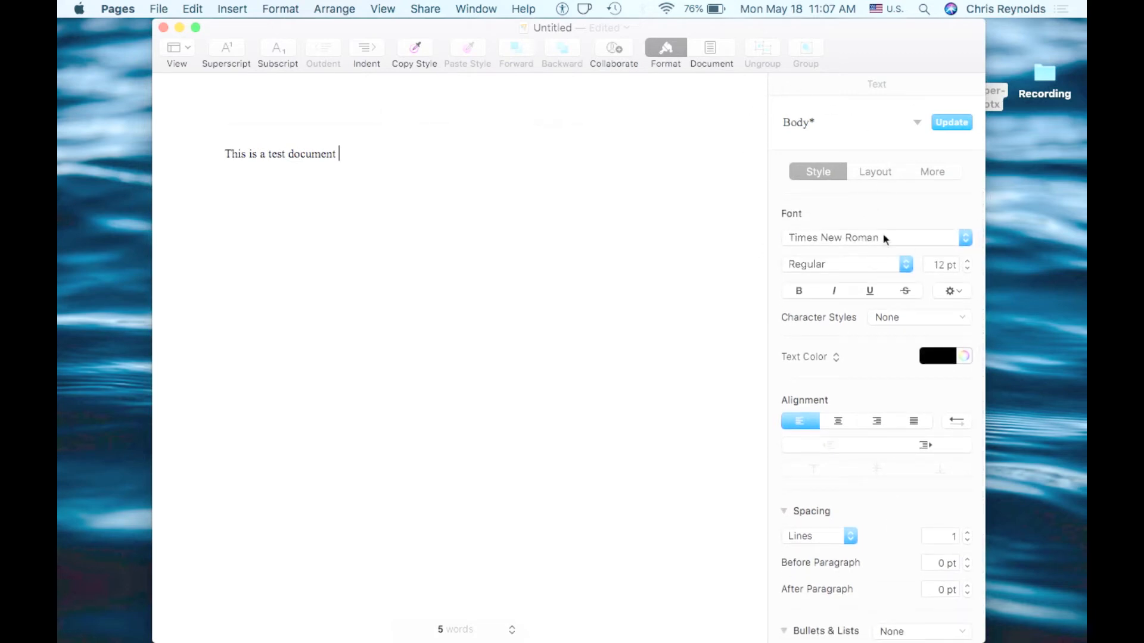
click(870, 174)
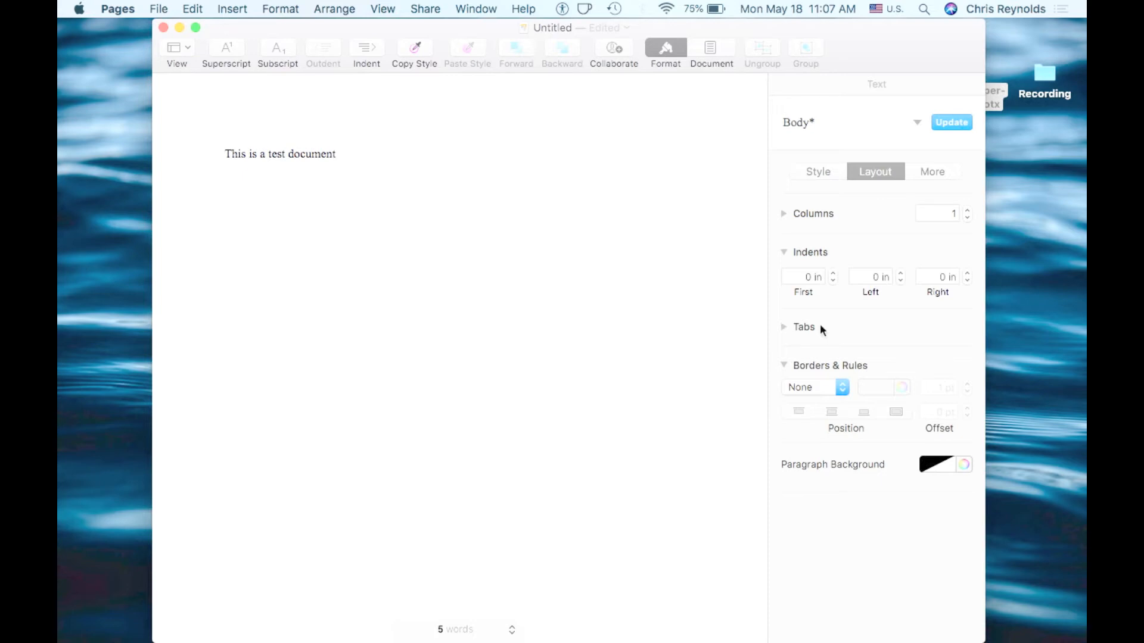
click(932, 172)
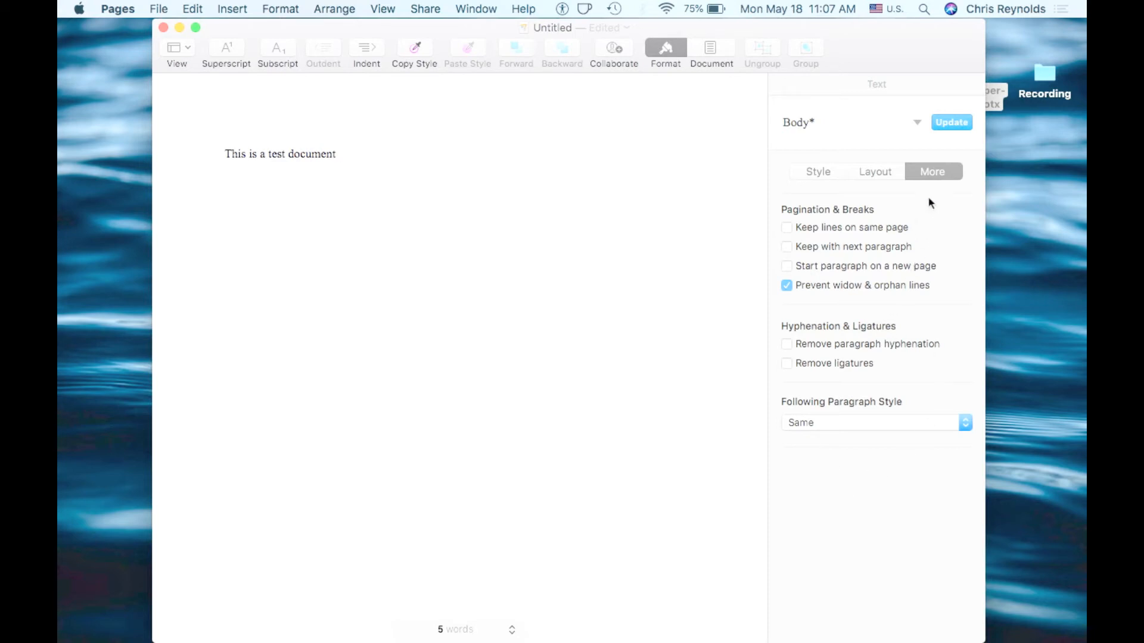
click(819, 173)
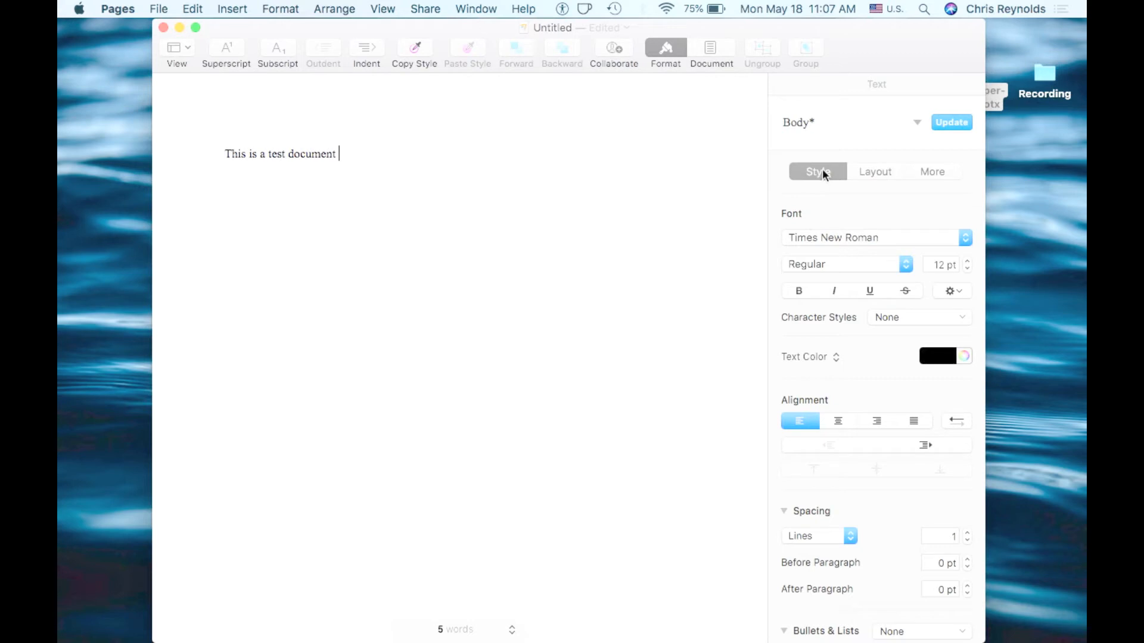
click(716, 40)
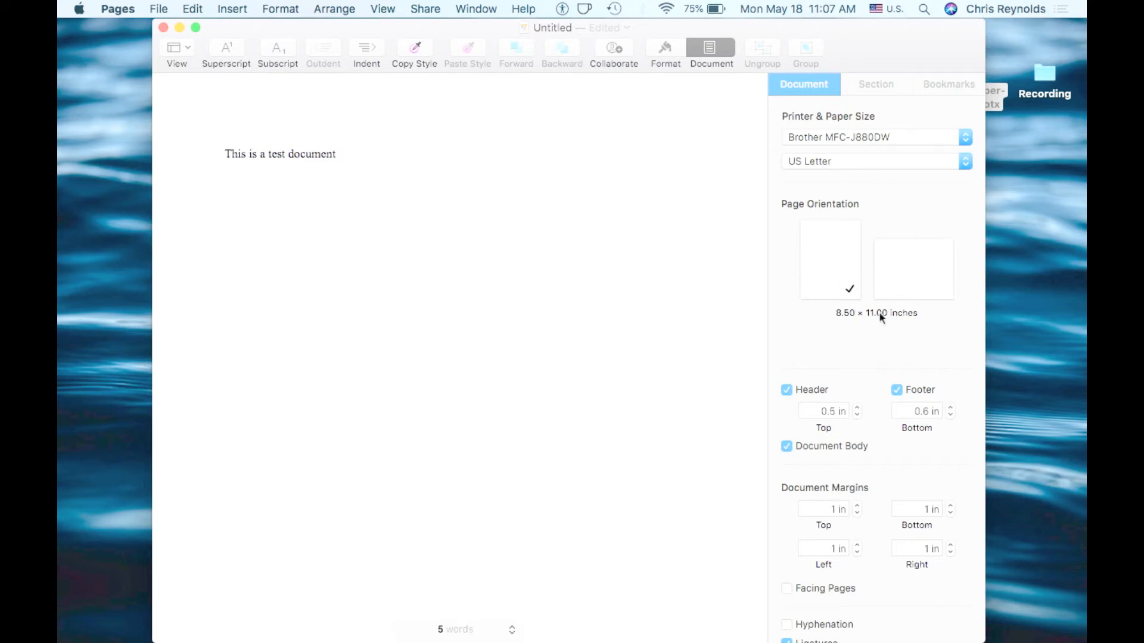
scroll(879, 313, down, 3)
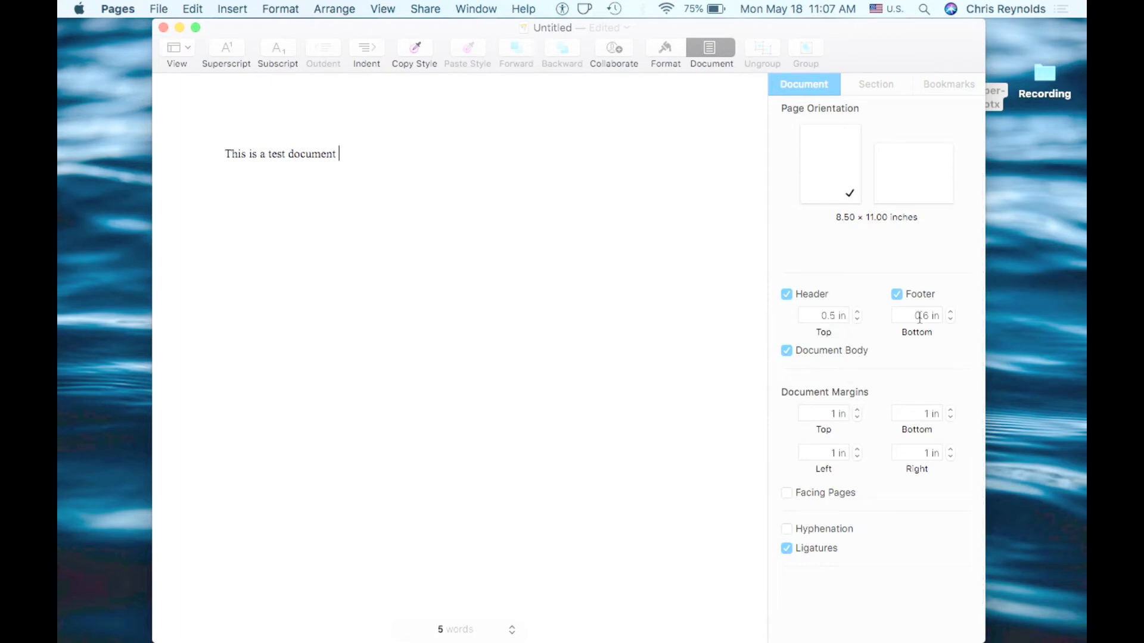
scroll(885, 357, down, 2)
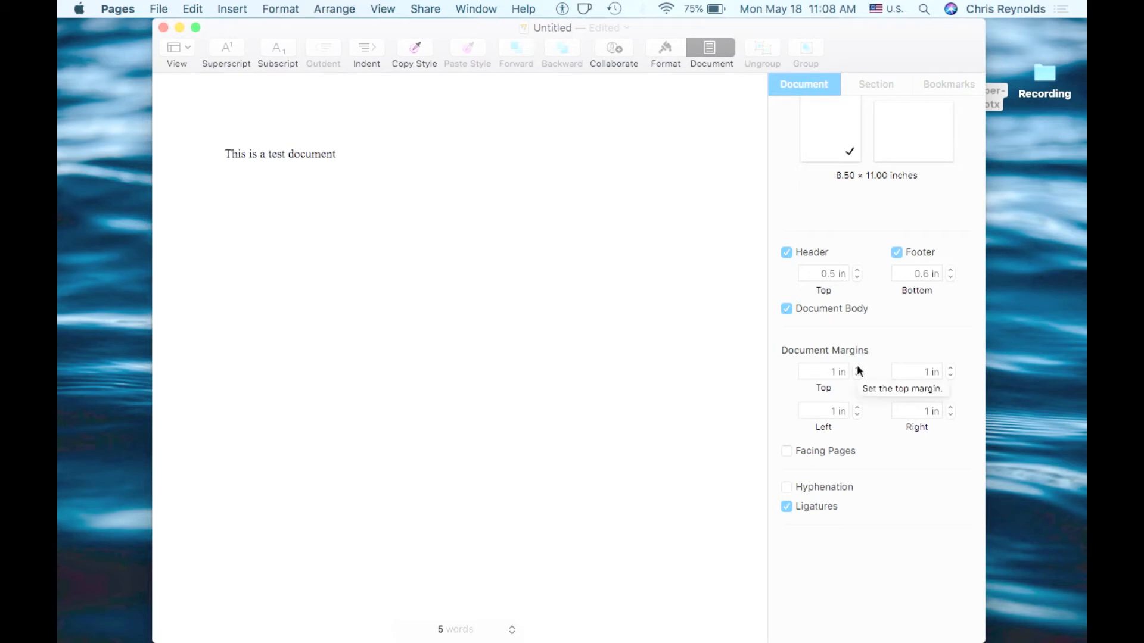
click(666, 49)
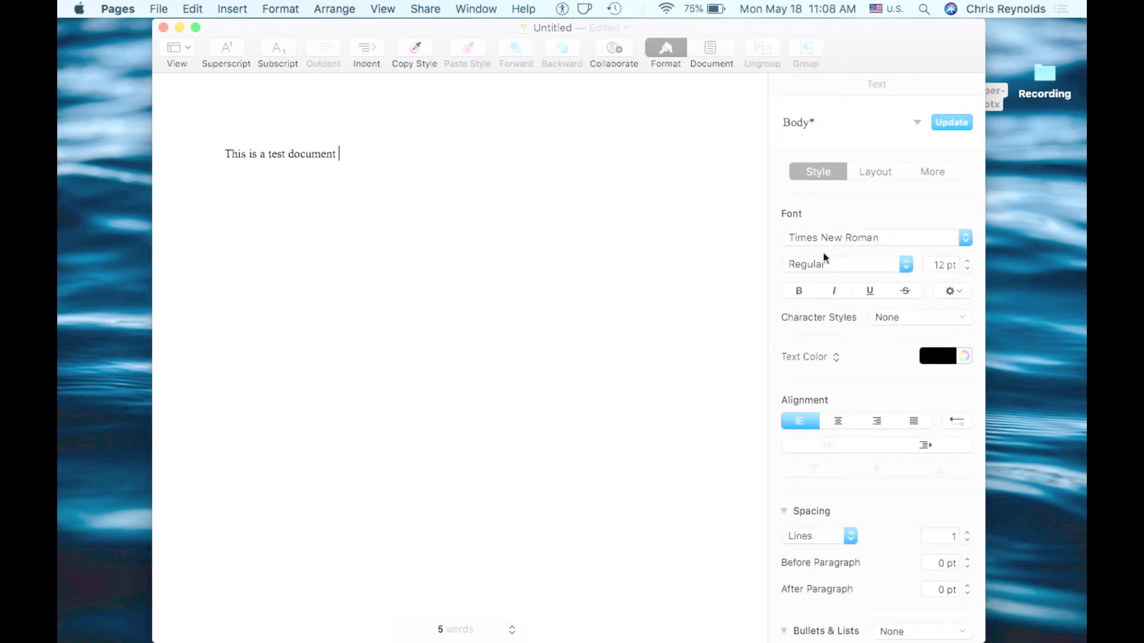
End the sentence with a period and insert a footnote after it
text(.)
click(235, 9)
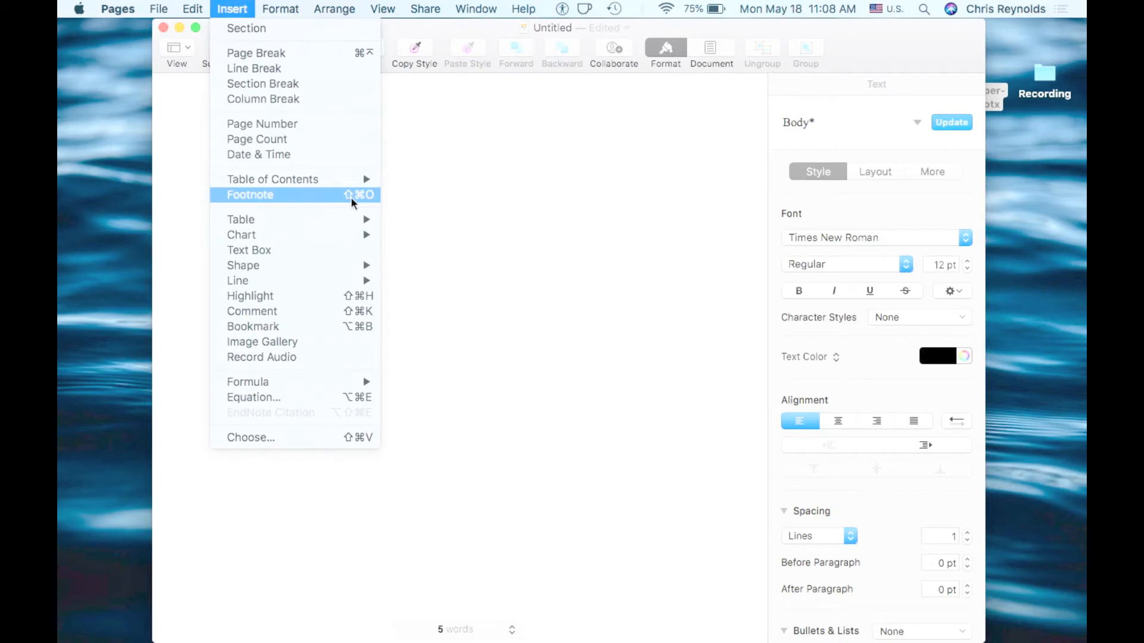
click(325, 195)
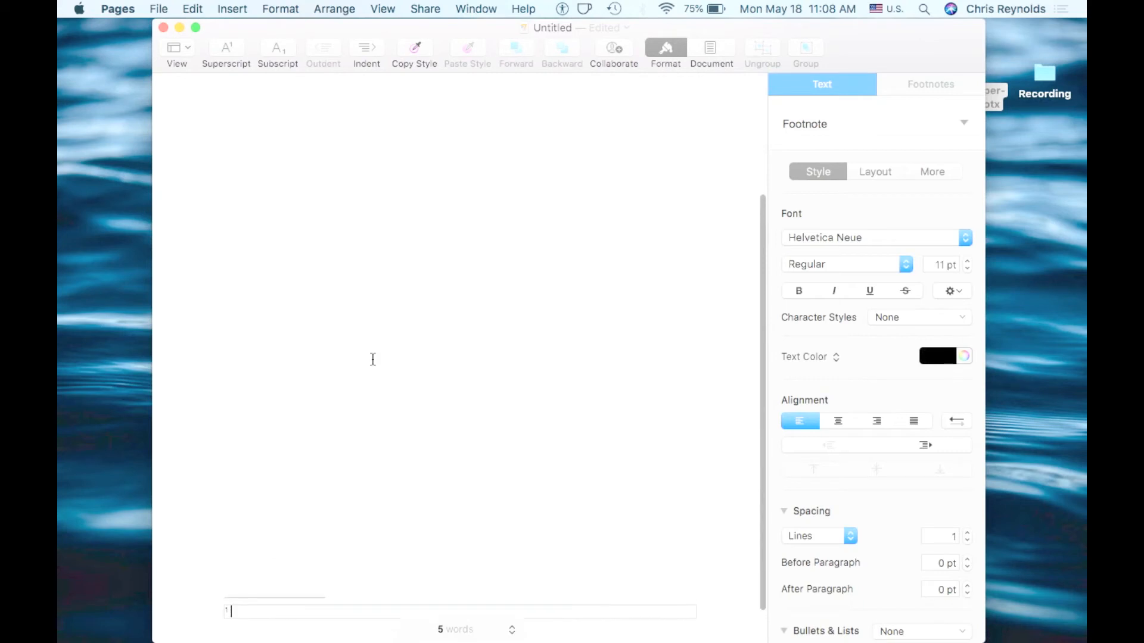
Open the footnote's settings and change the note type to Document Endnotes
scroll(373, 359, up, 5)
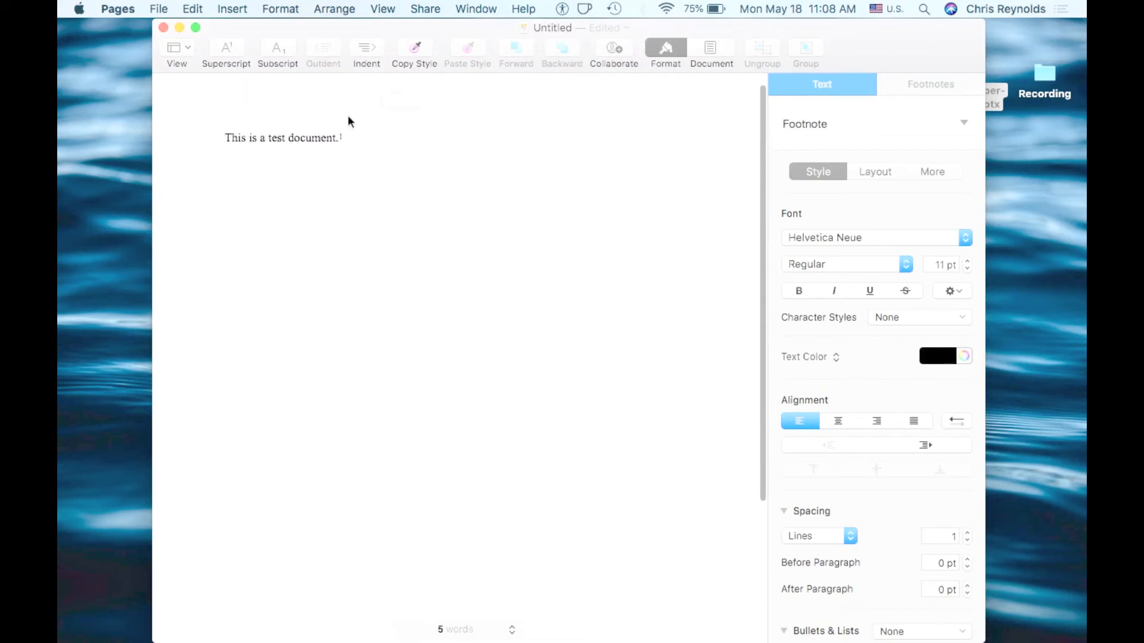
scroll(343, 290, down, 3)
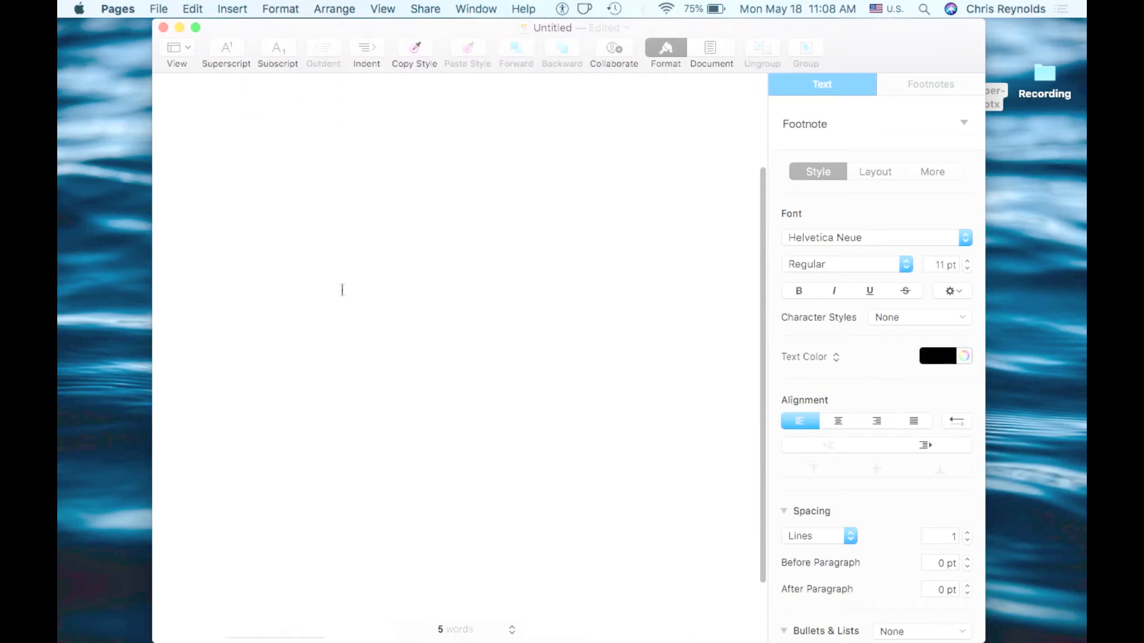
scroll(256, 477, down, 2)
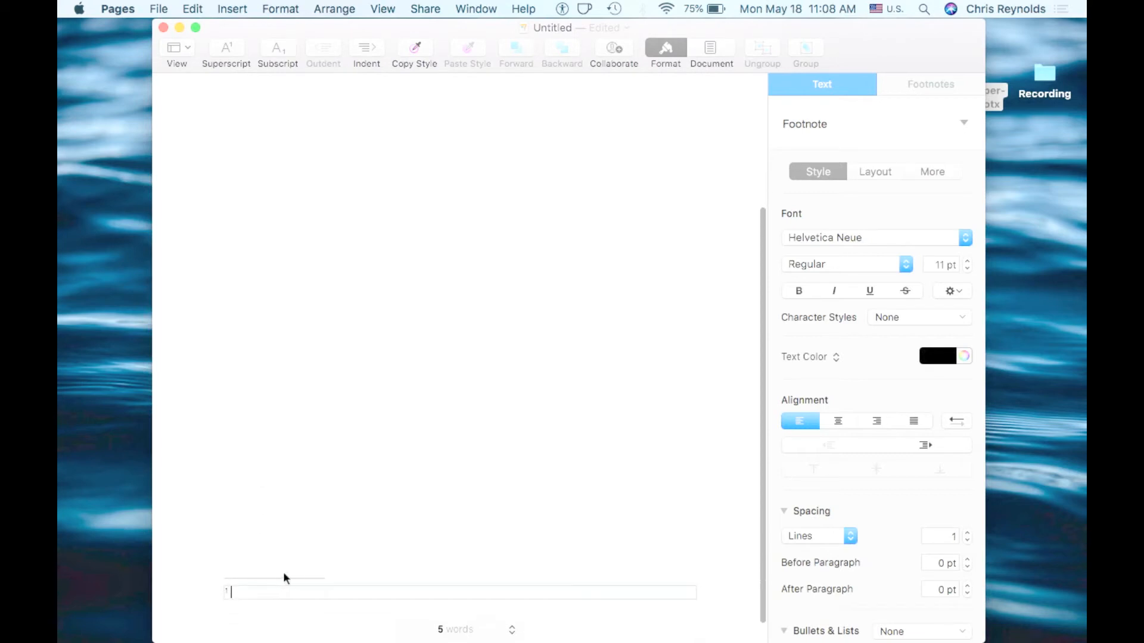
scroll(286, 440, up, 2)
scroll(286, 440, up, 5)
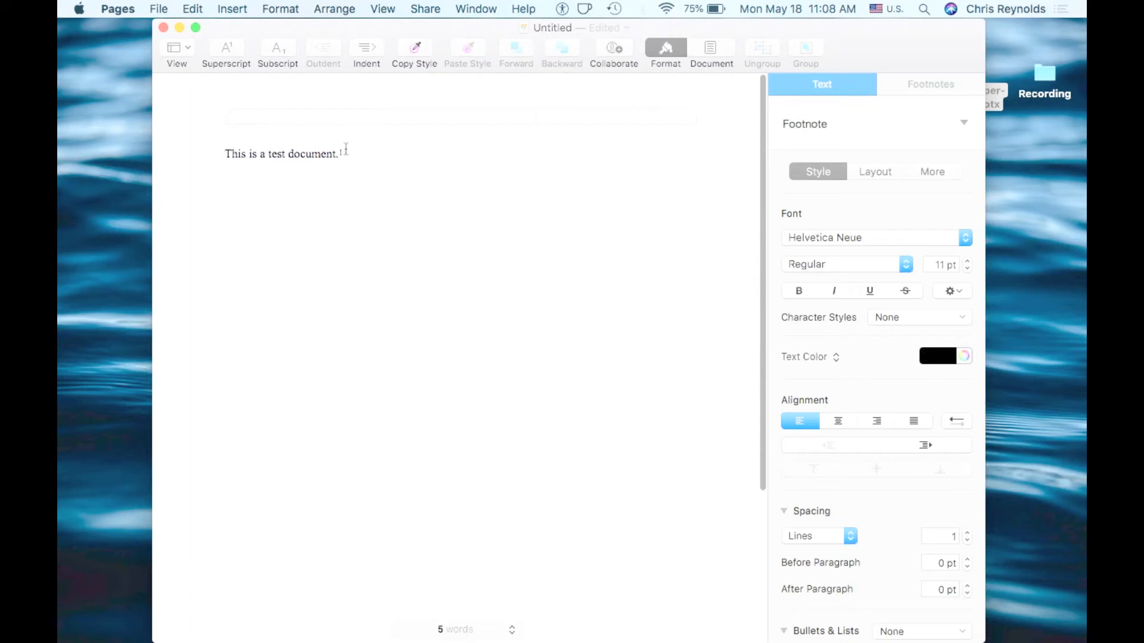
click(354, 155)
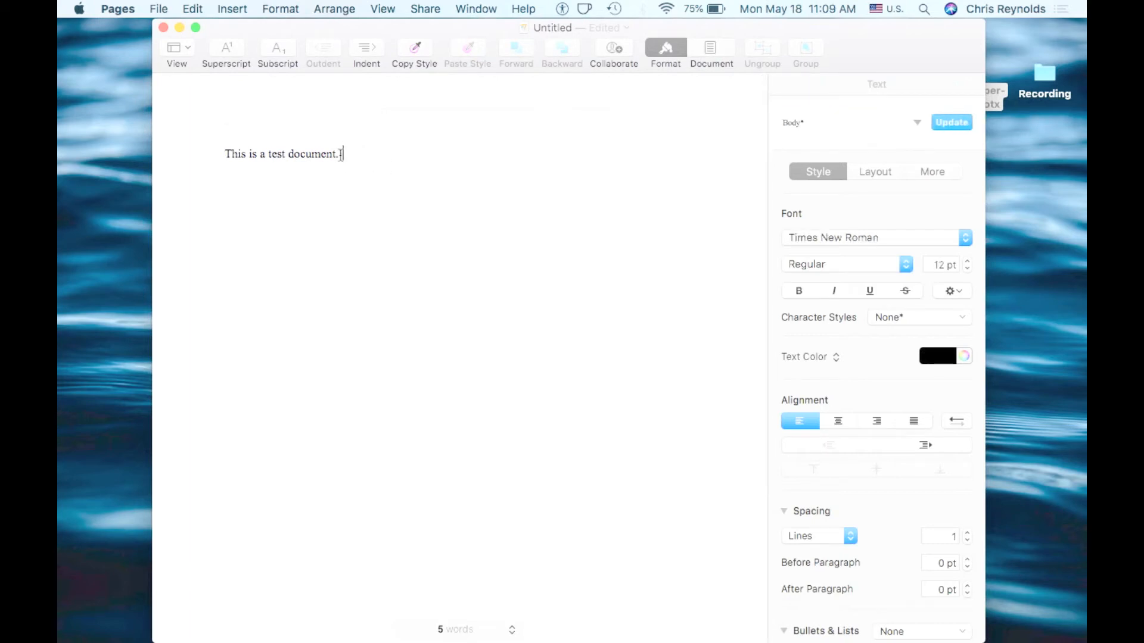
click(341, 154)
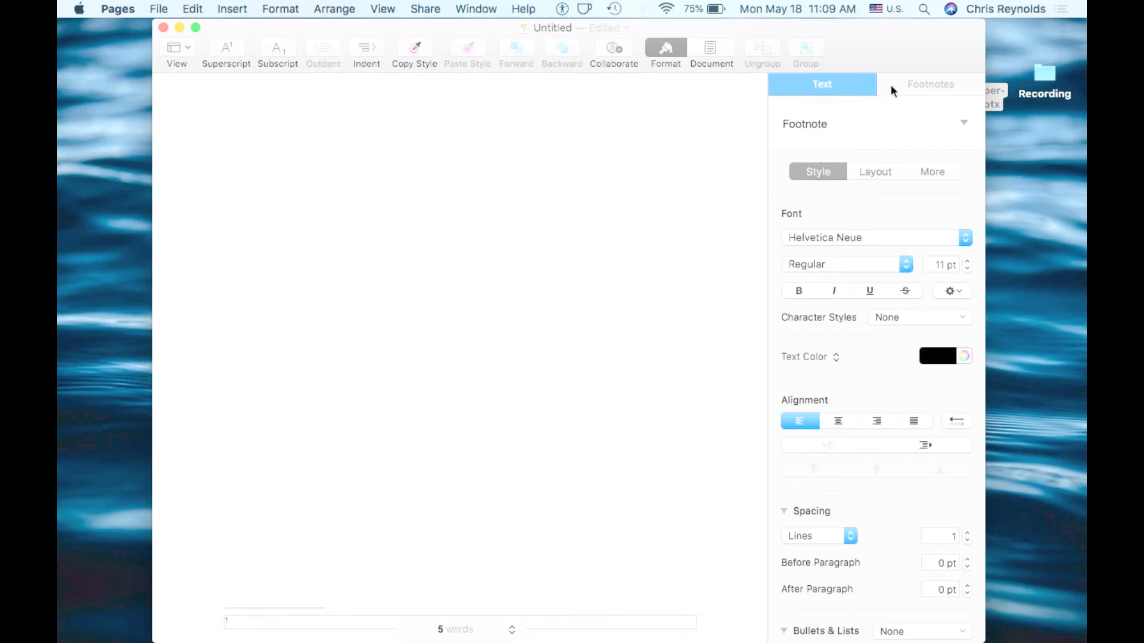
click(934, 85)
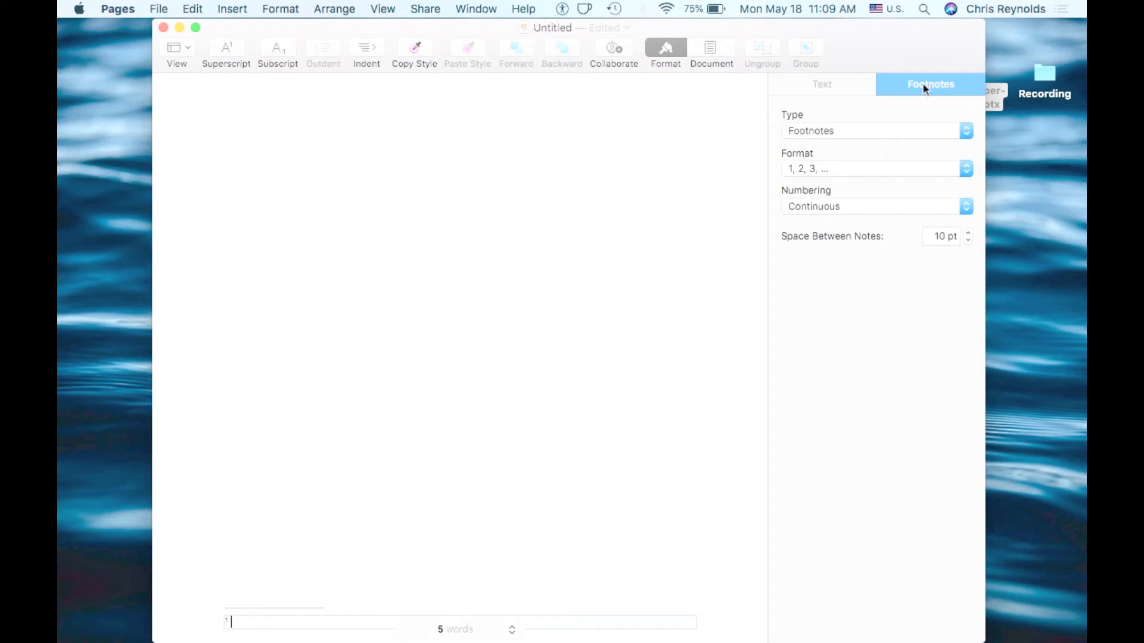
click(821, 131)
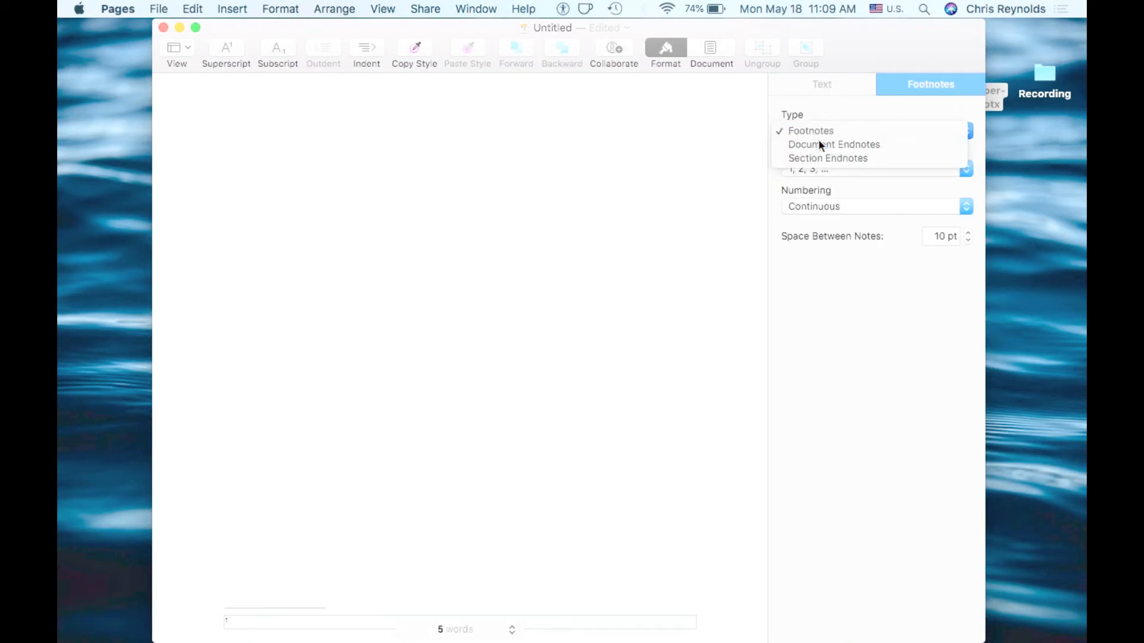
click(819, 145)
scroll(357, 411, down, 3)
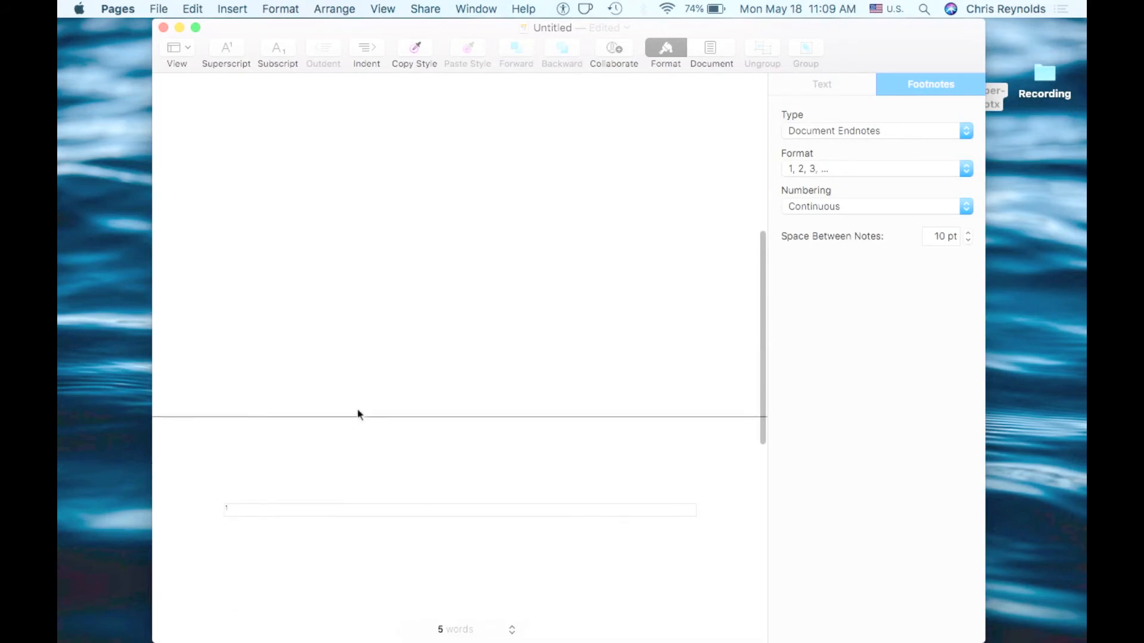
scroll(358, 411, up, 5)
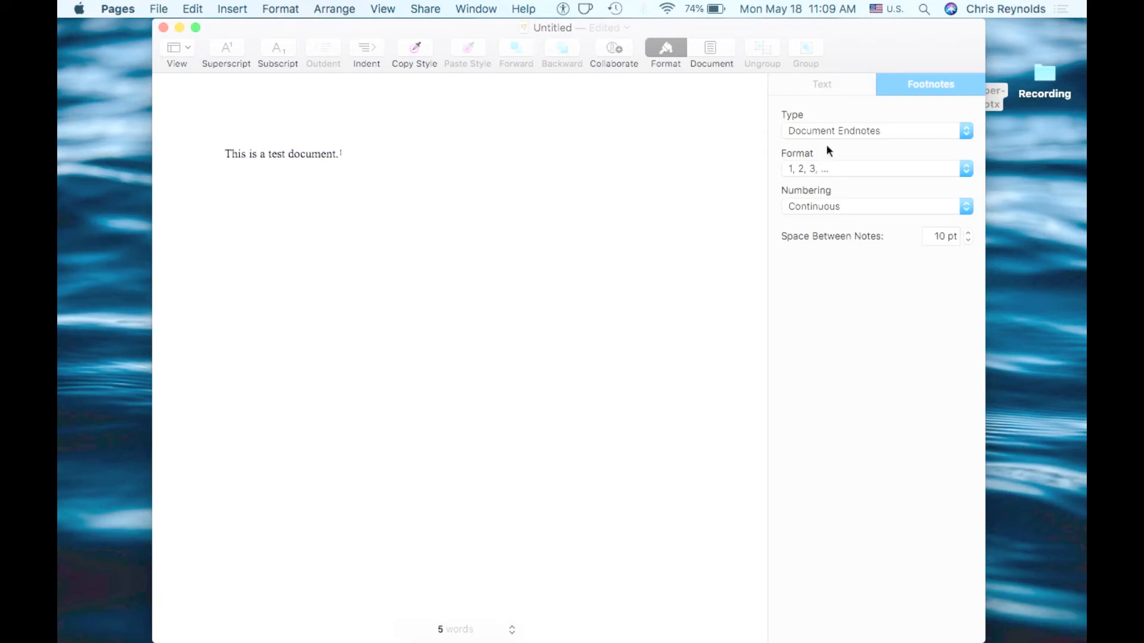
Start a new paragraph below the sentence and type the label Hebrew text
click(827, 126)
click(824, 113)
click(353, 157)
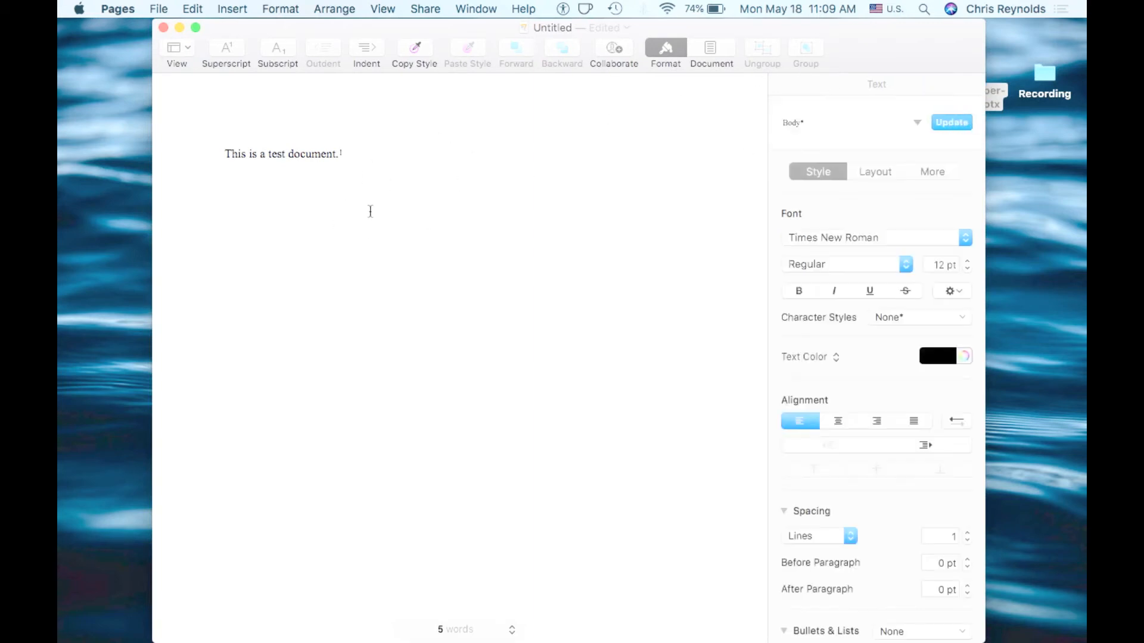
key(Return)
key(Return)
text(Hebrew tex)
key(BackSpace)
text(t)
key(BackSpace)
text(xt.)
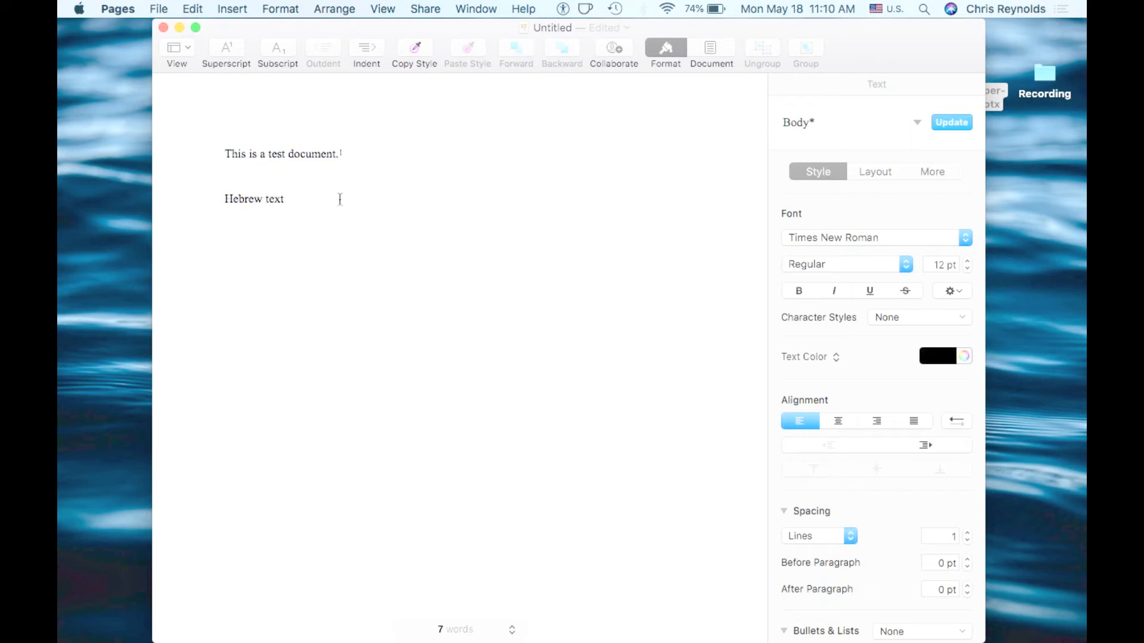
Remove the blank line above the label and paste the Hebrew verse with its citation after it
click(257, 181)
key(BackSpace)
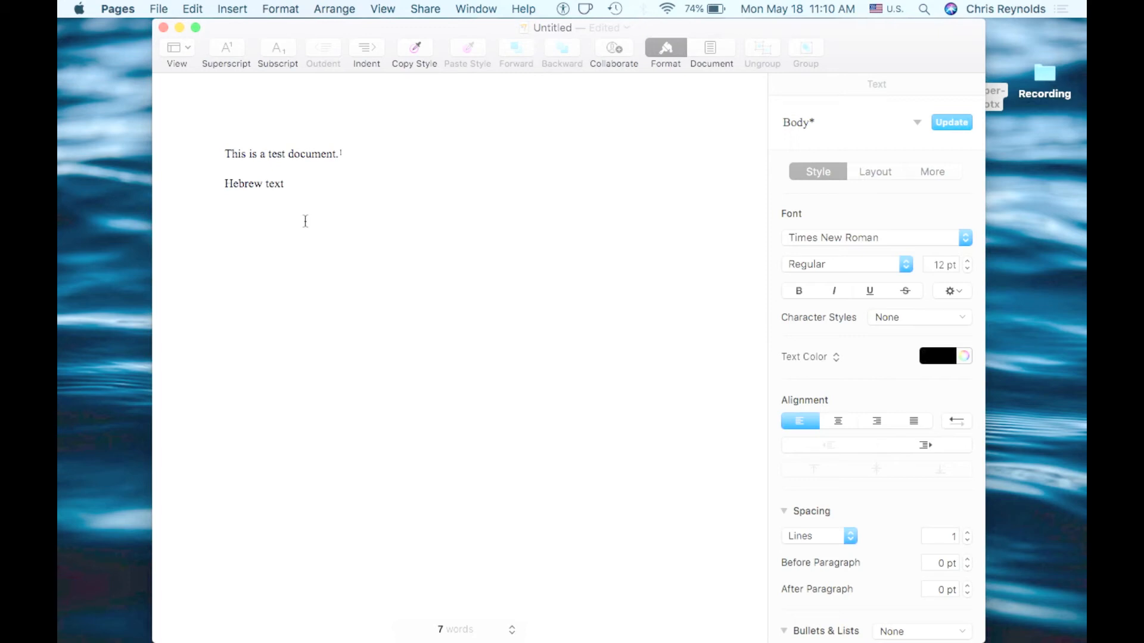
key(super+v)
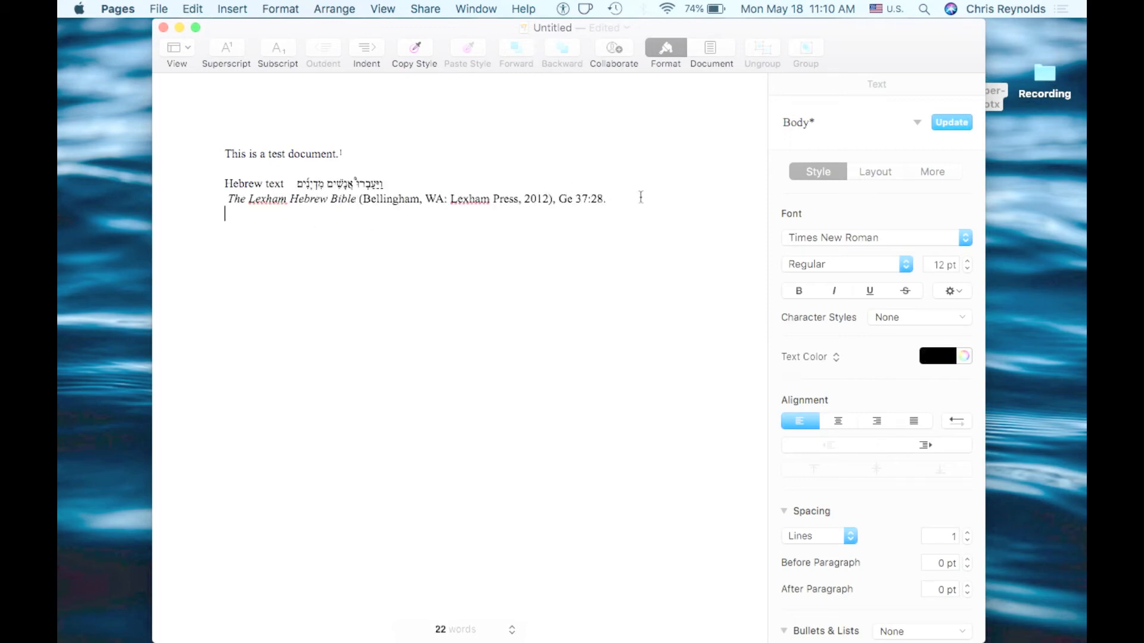
Delete the pasted citation line, keeping only the Hebrew words
drag(632, 195, 206, 201)
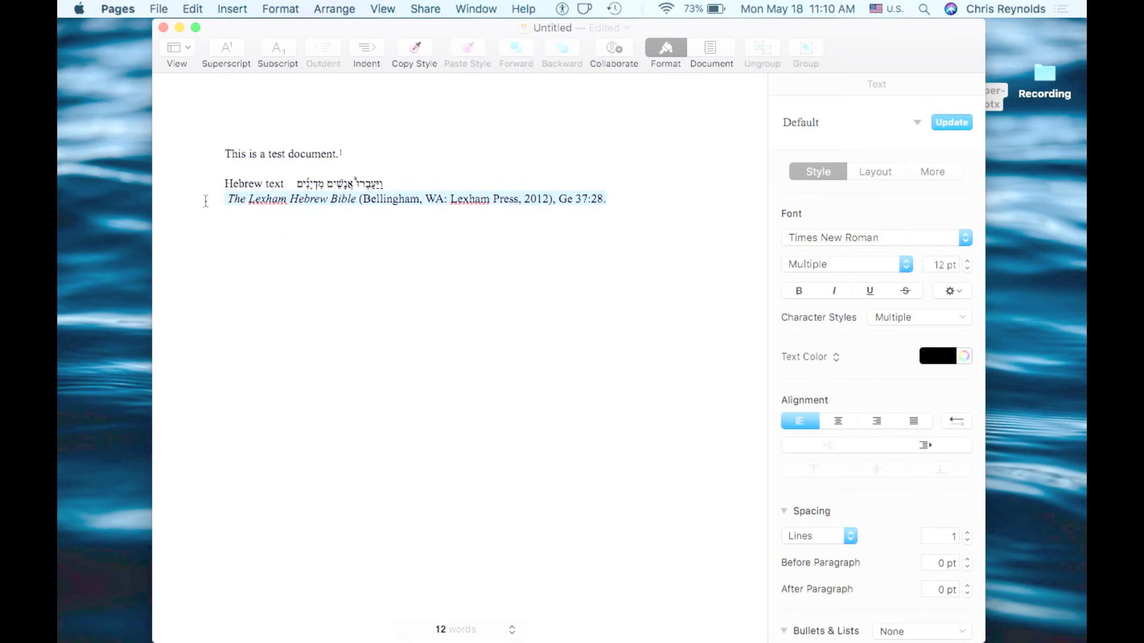
key(BackSpace)
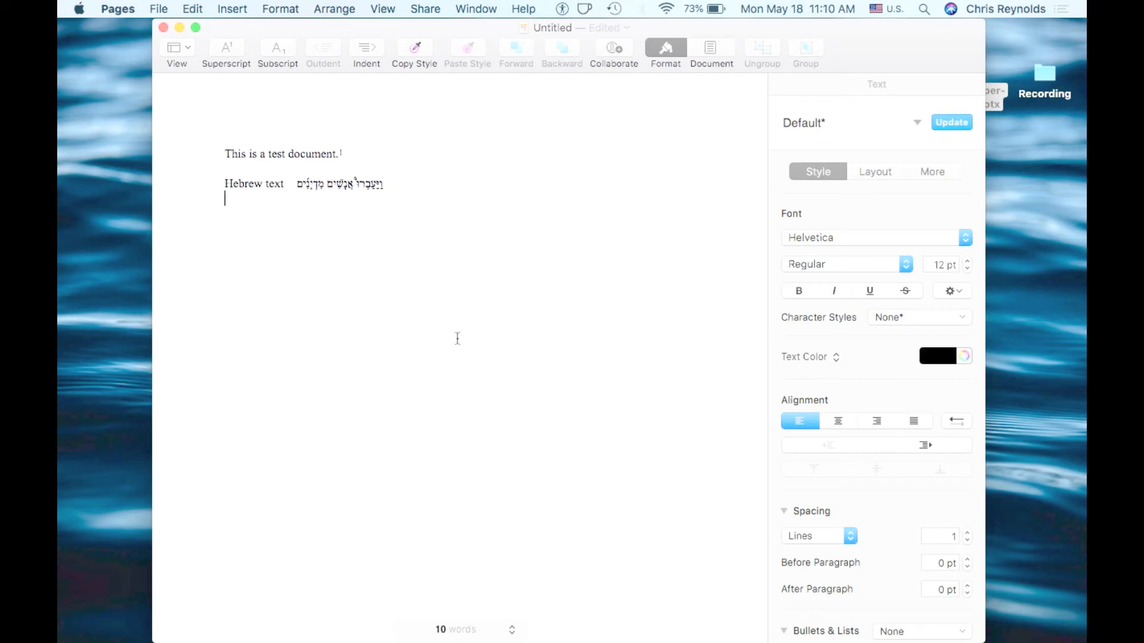
scroll(458, 338, down, 1)
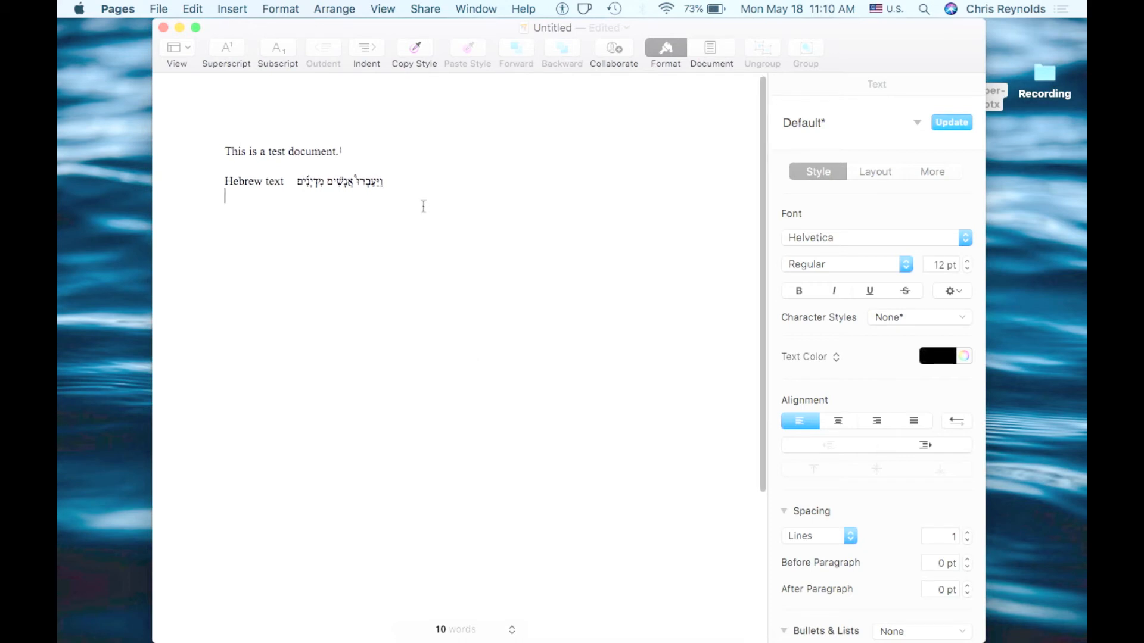
Delete characters inside the Hebrew words to test right-to-left editing
click(408, 182)
scroll(409, 183, up, 5)
scroll(408, 184, down, 5)
scroll(403, 182, left, 3)
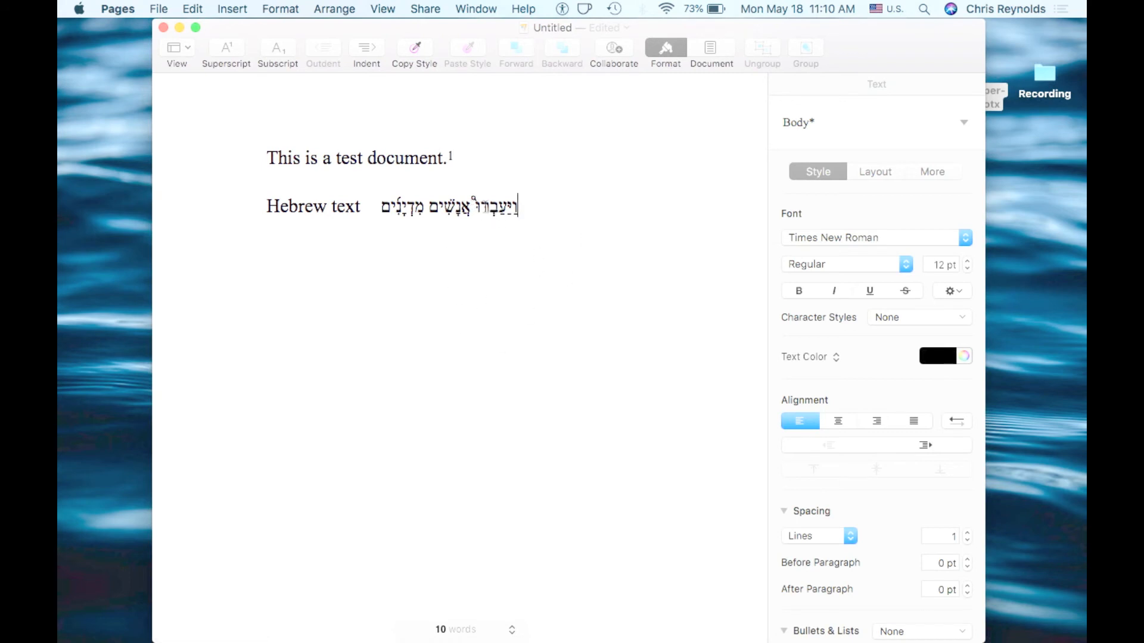
scroll(519, 206, up, 5)
scroll(518, 208, left, 3)
scroll(519, 207, up, 1)
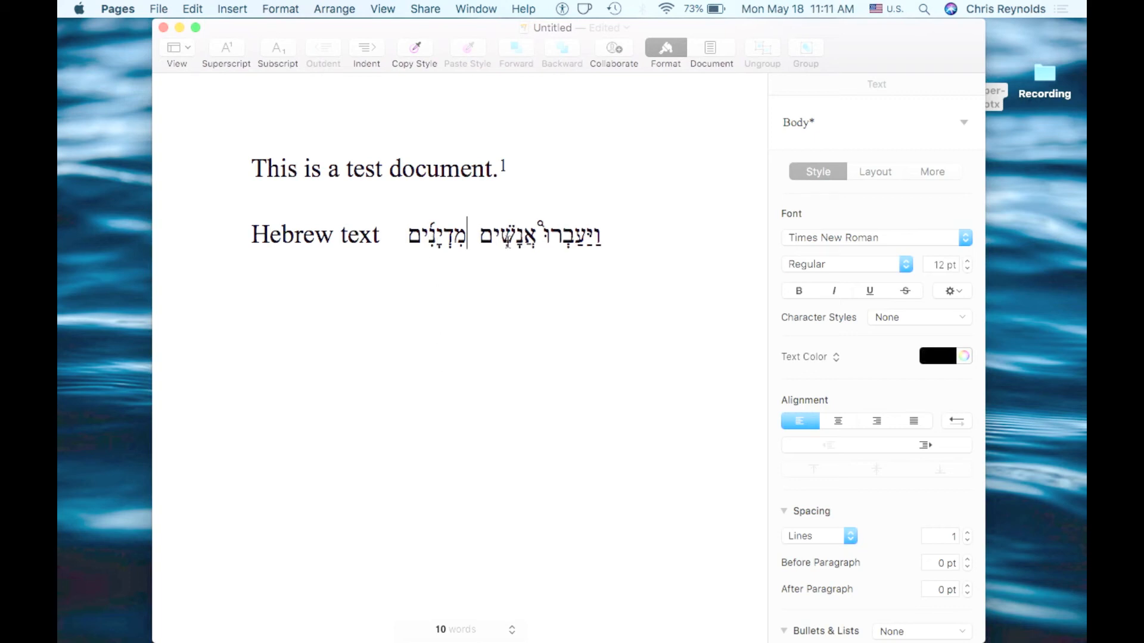
click(535, 238)
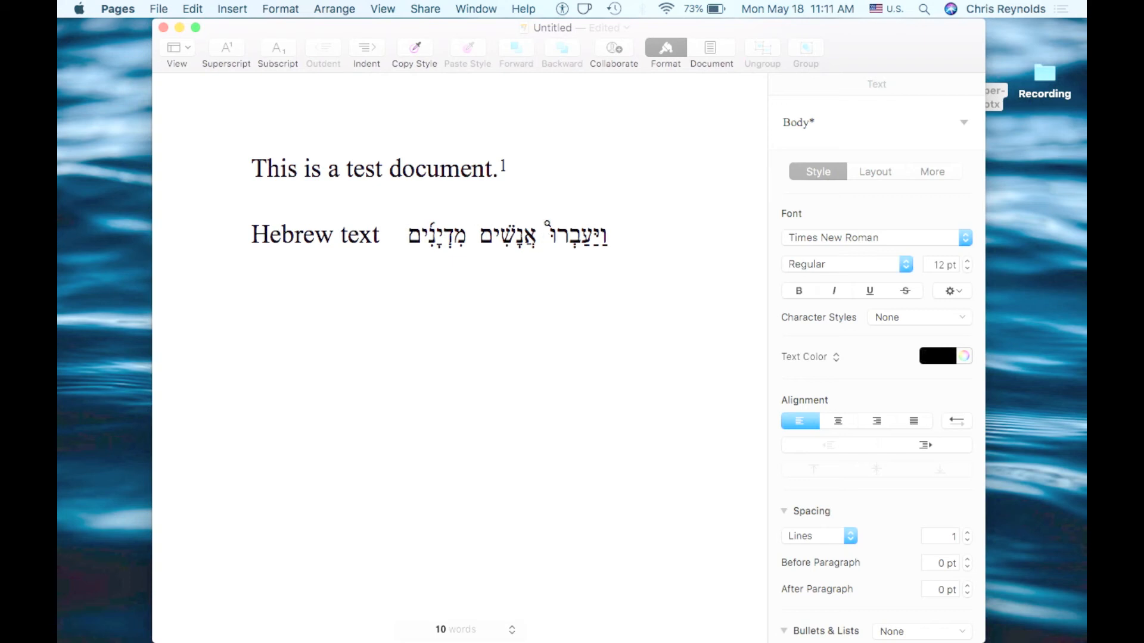
key(BackSpace)
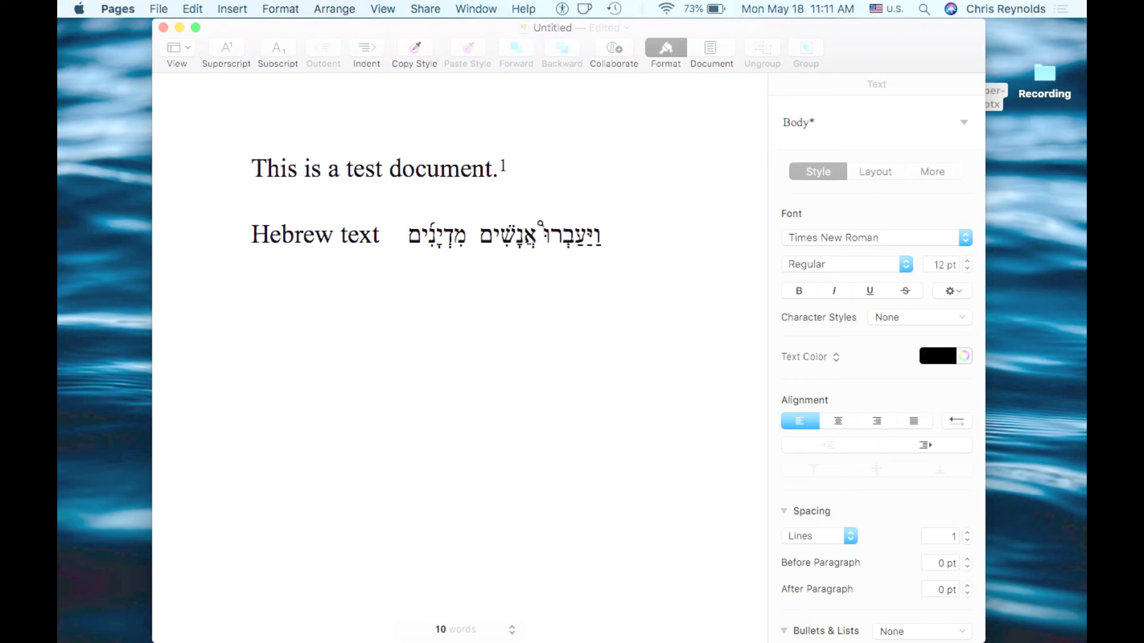
drag(551, 227, 545, 227)
key(BackSpace)
Type test Latin letters between the English label and the Hebrew words
click(396, 239)
text(asldlskfj)
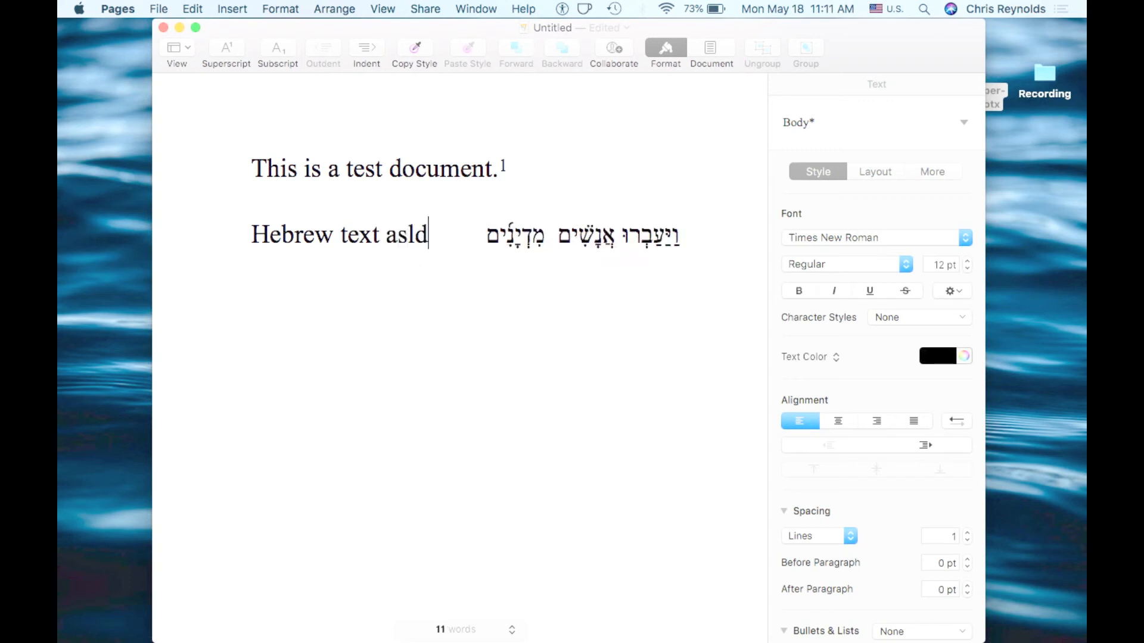
text(;lsafasdf)
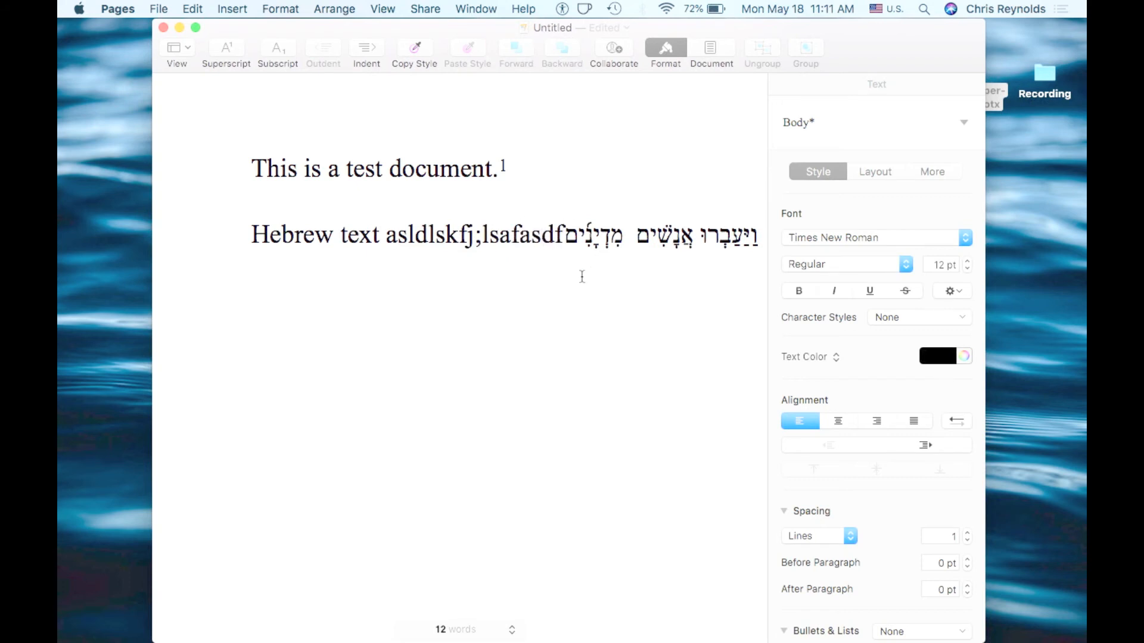
Type test Latin letters after the end of the Hebrew words
scroll(582, 276, right, 3)
key(super+Right)
text(as;lfjsl;dkfjslkdf)
Delete the test letters between the English label and the Hebrew words
scroll(656, 294, down, 5)
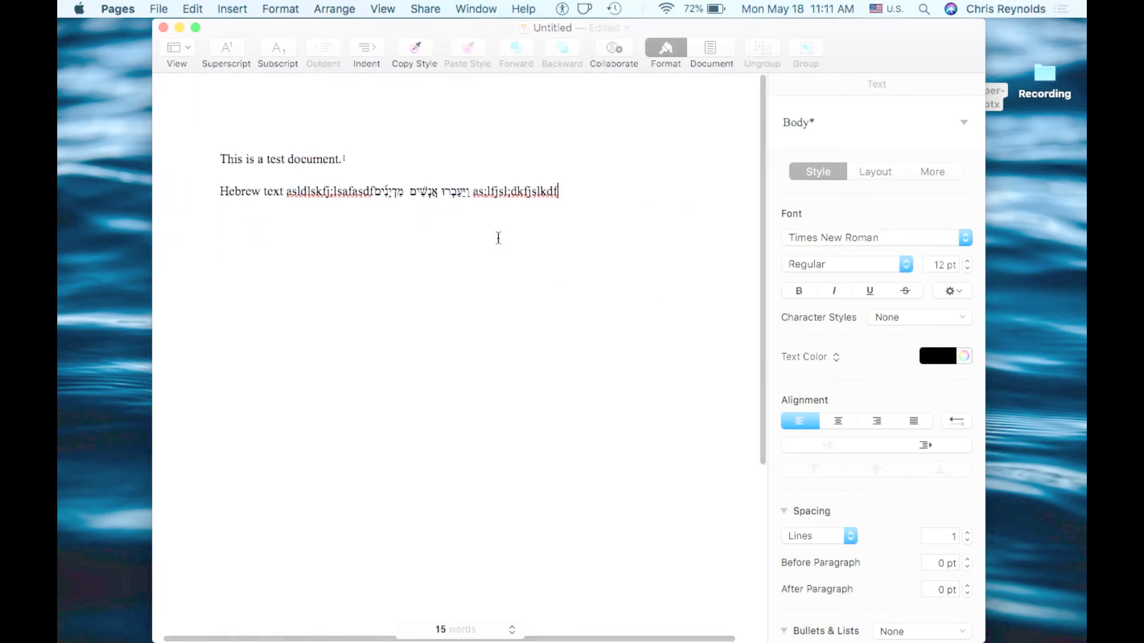
drag(373, 191, 288, 191)
key(BackSpace)
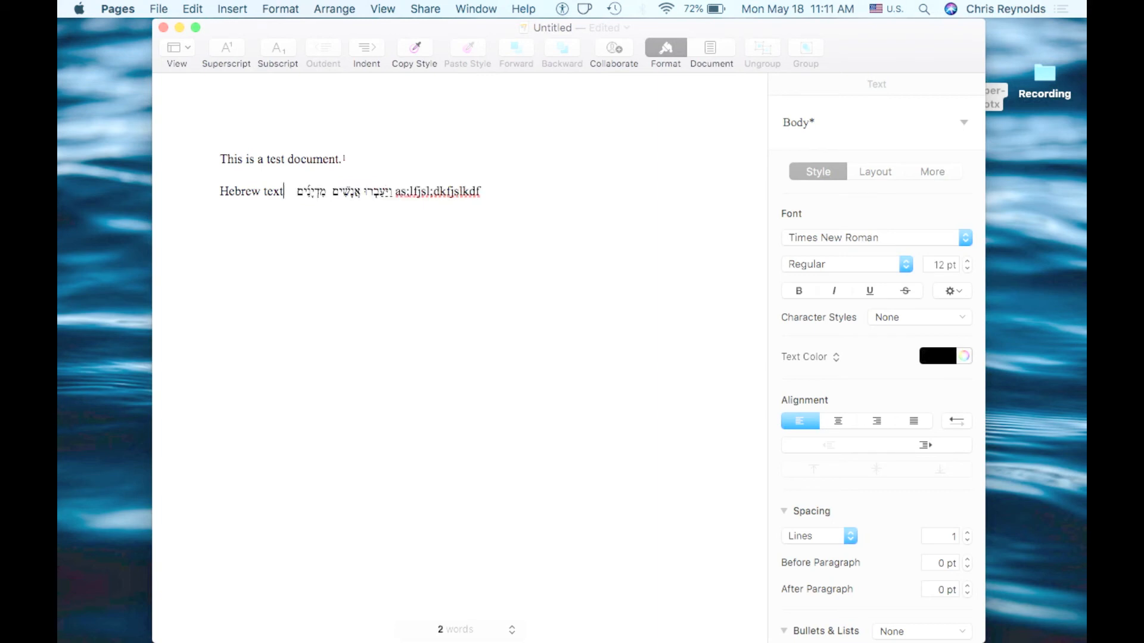
Delete the test Latin letters after the Hebrew words
click(453, 200)
drag(454, 200, 390, 192)
key(BackSpace)
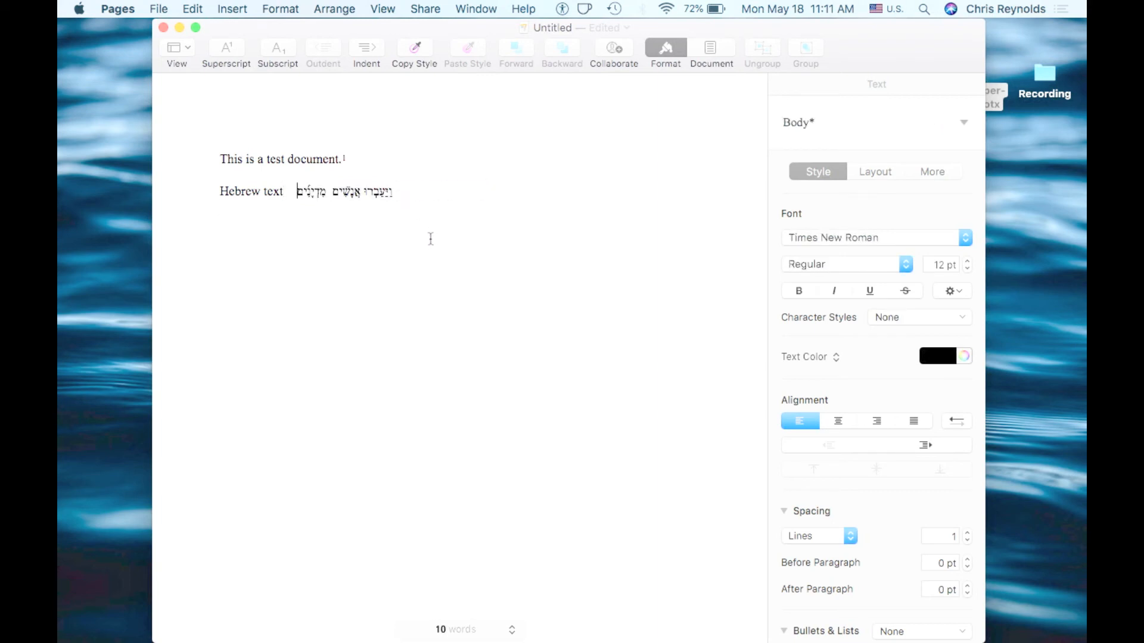
Switch to the Word document and paste the Hebrew text after the 'Insert Hebrew text here:' label
scroll(431, 239, down, 1)
scroll(430, 239, up, 3)
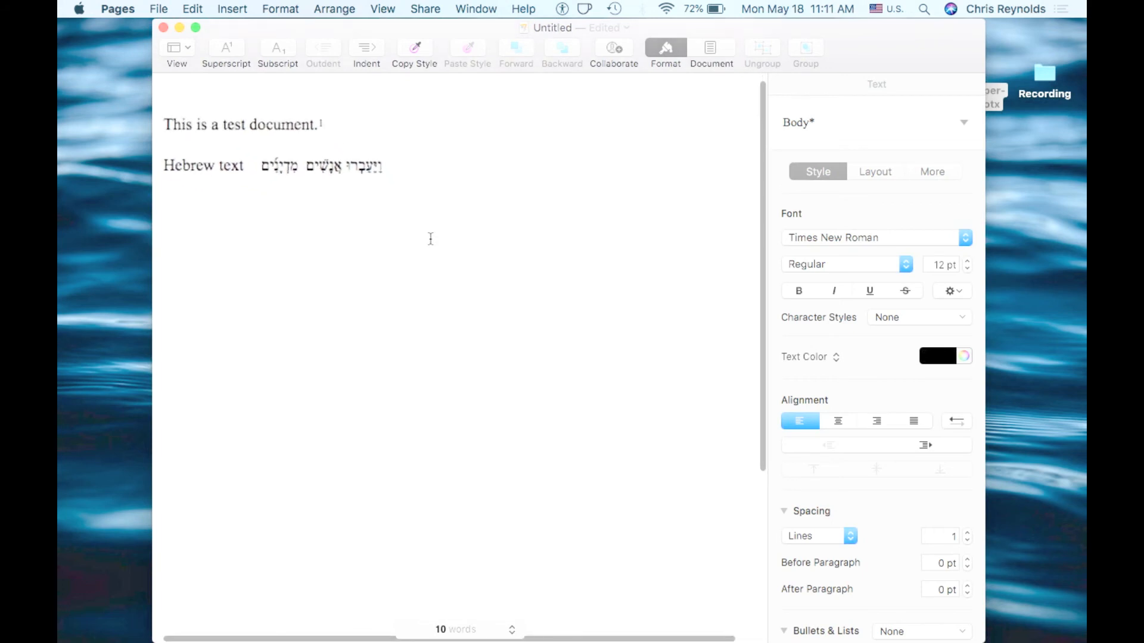
scroll(430, 239, left, 3)
scroll(431, 239, up, 2)
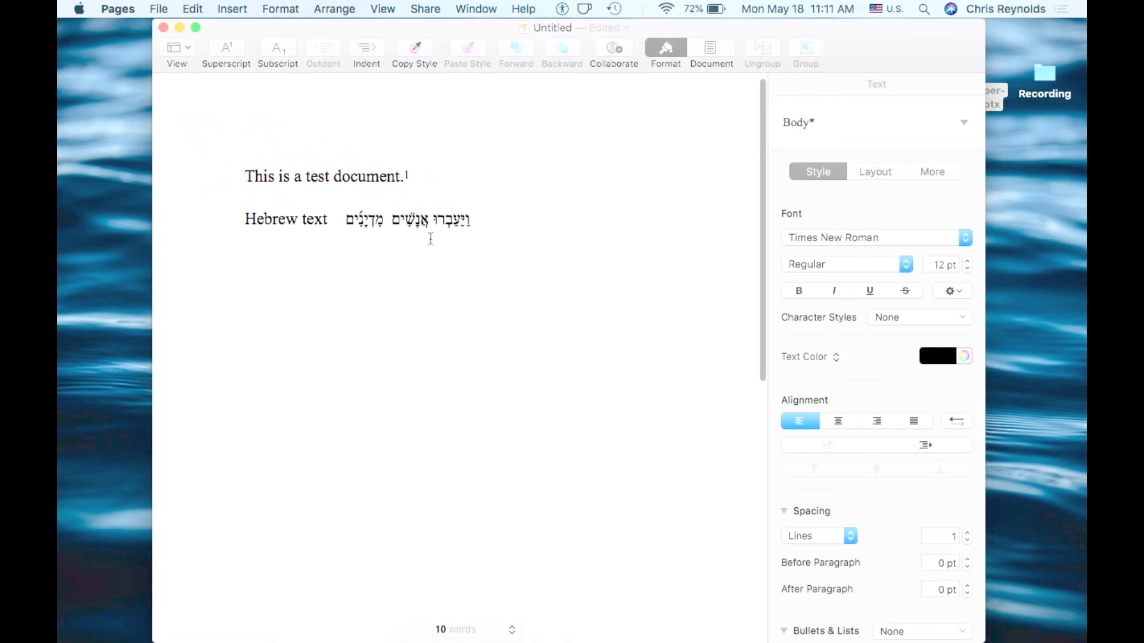
mouse_move(486, 638)
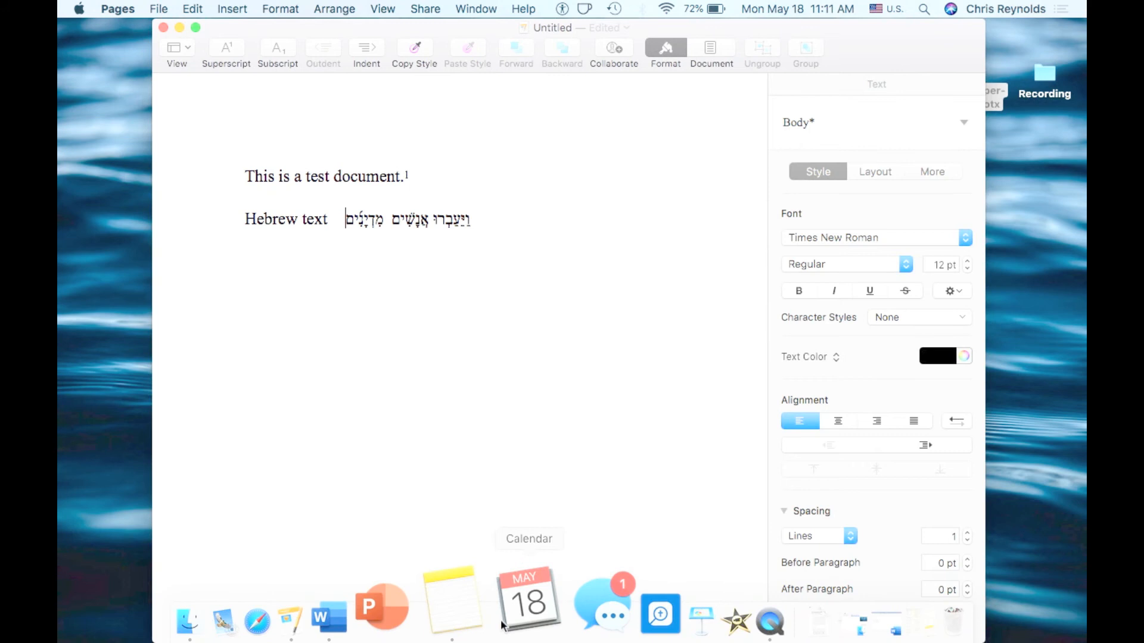
click(417, 600)
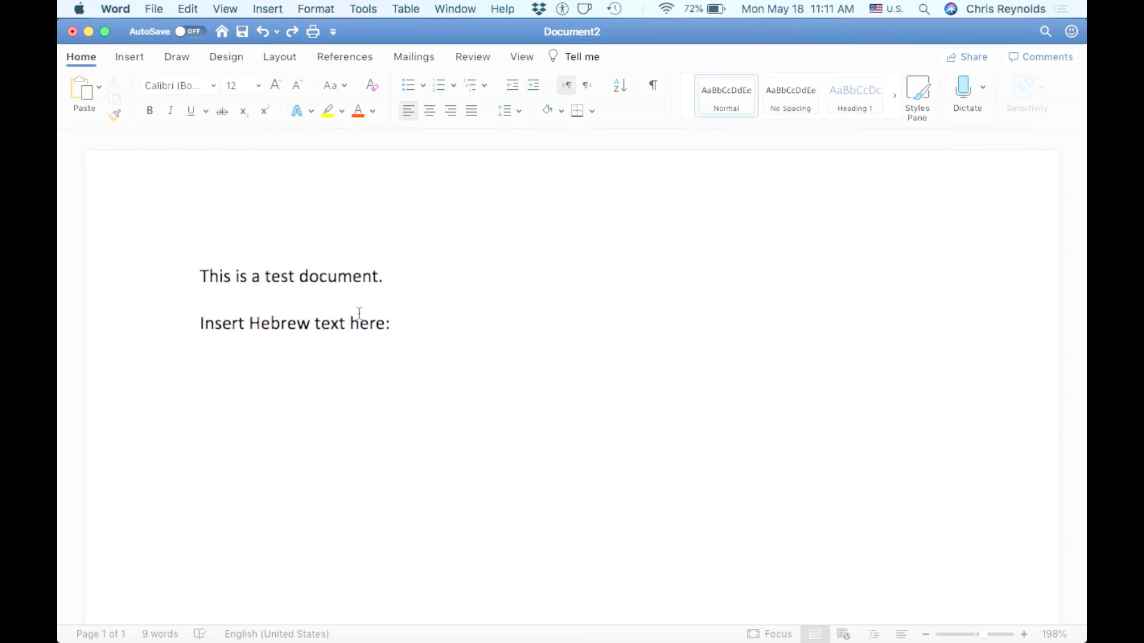
text(וַיַּעַבְרוּ אֲנָשִׁים מִדְיָנִים)
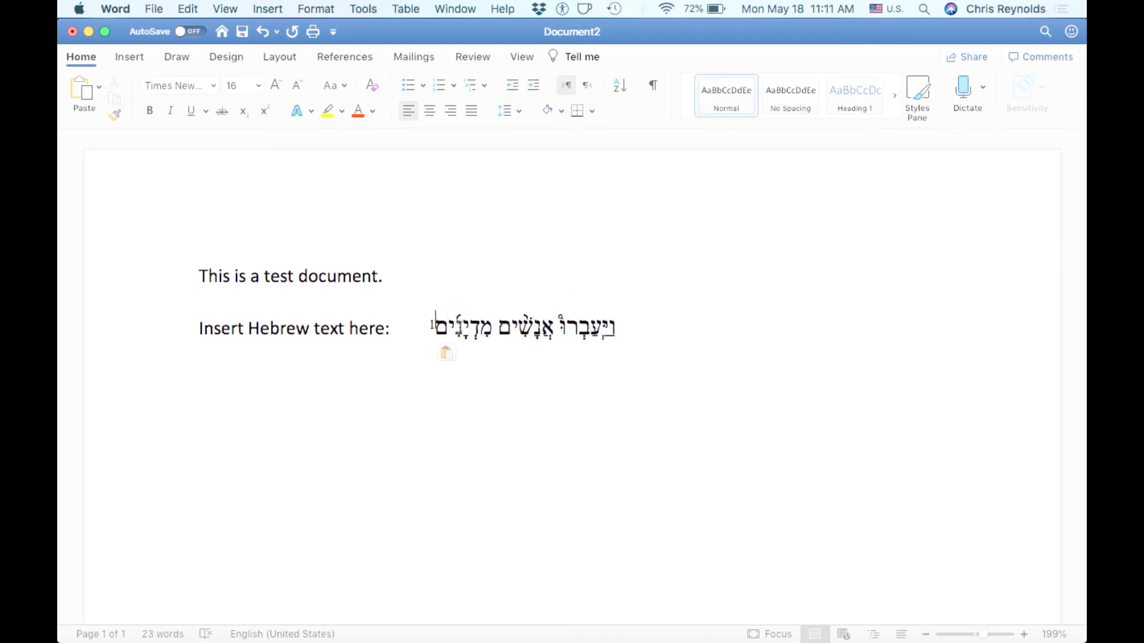
Change the pasted Hebrew text's formatting, then undo, redo and undo that change again
mouse_move(465, 324)
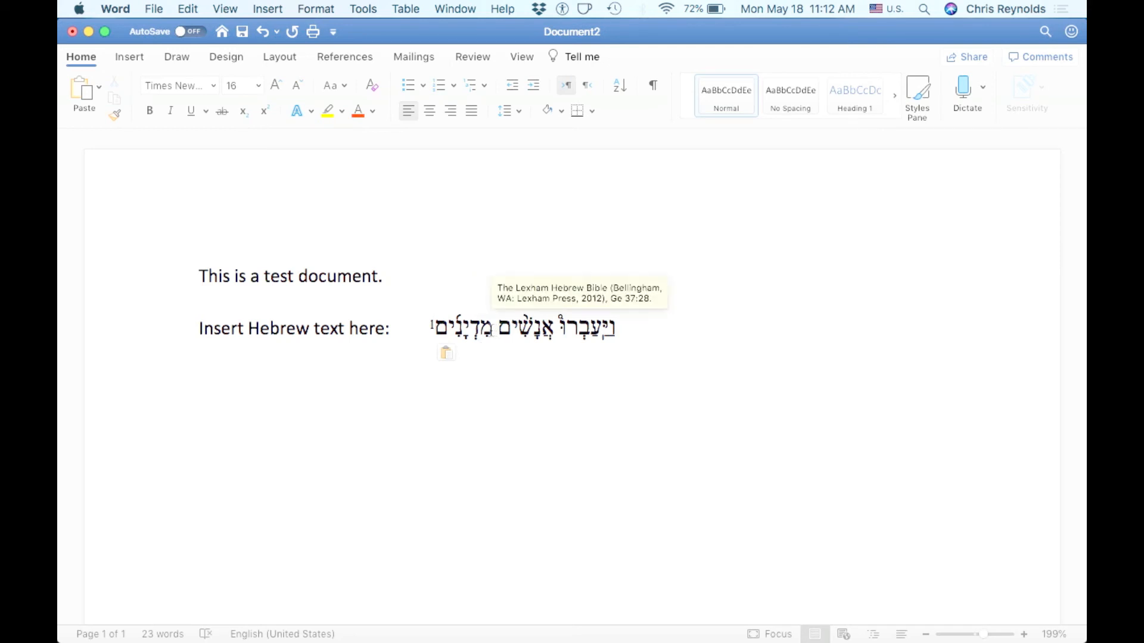
click(492, 327)
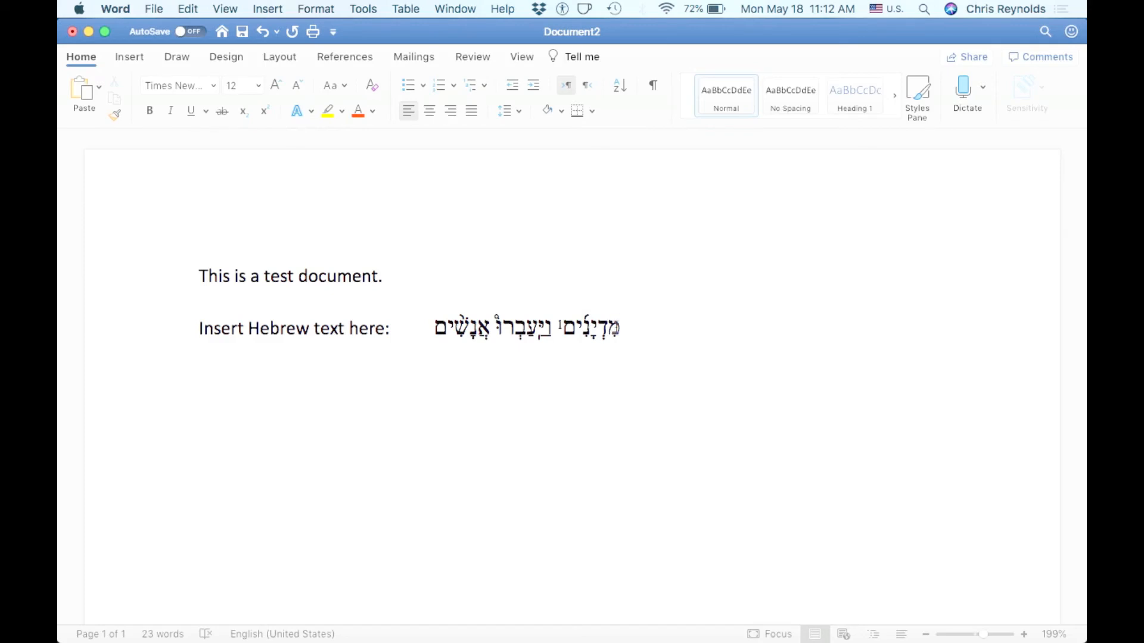
mouse_move(617, 328)
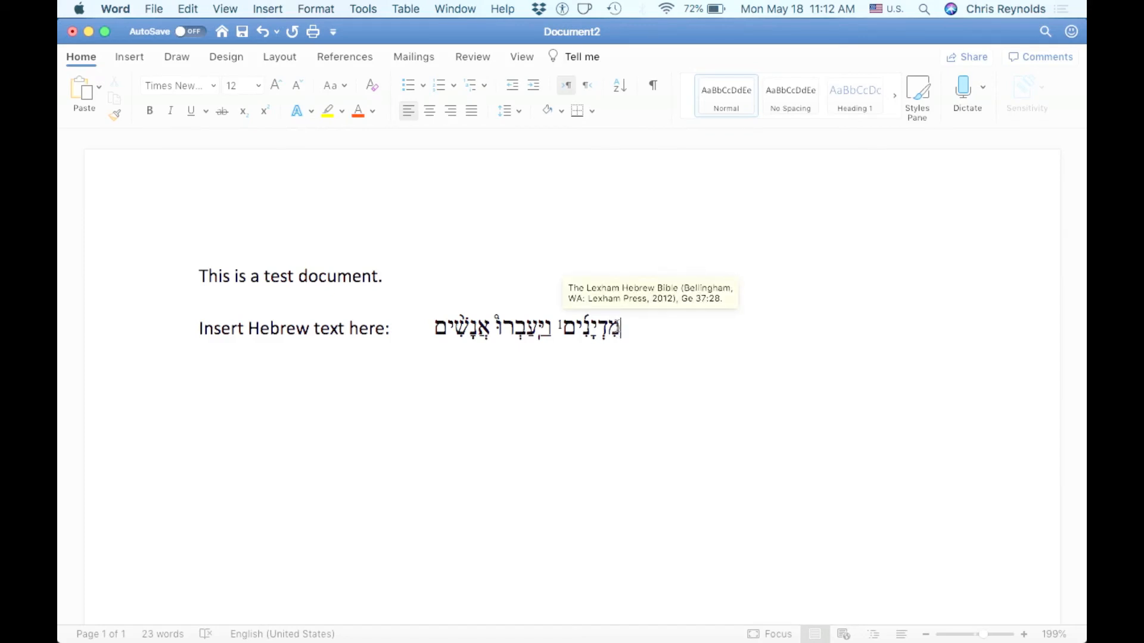
key(super+z)
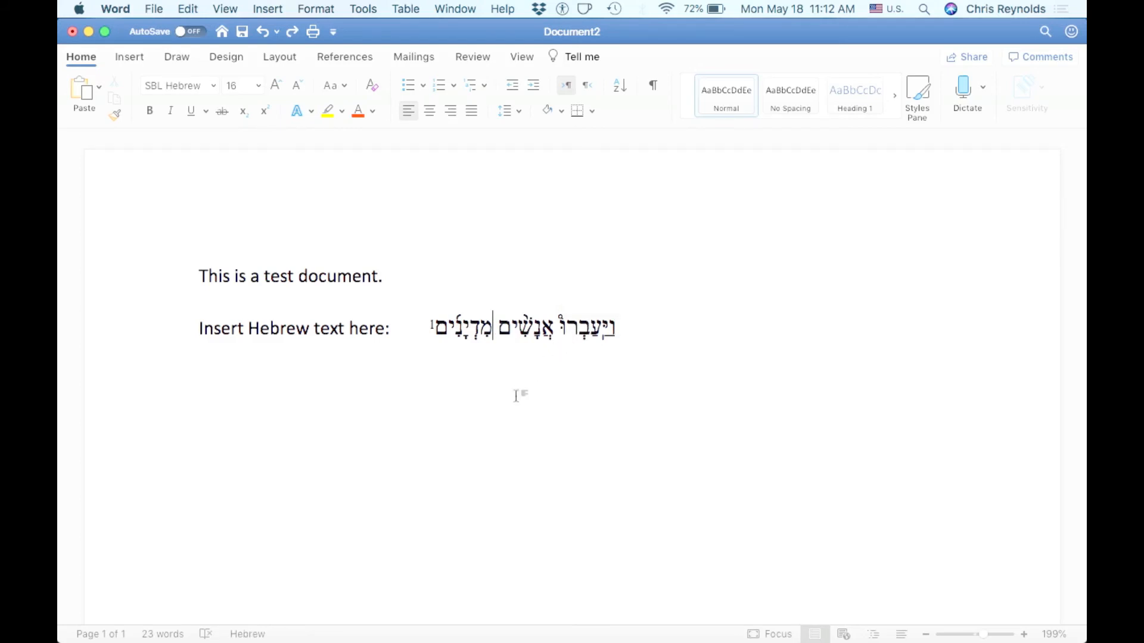
click(552, 328)
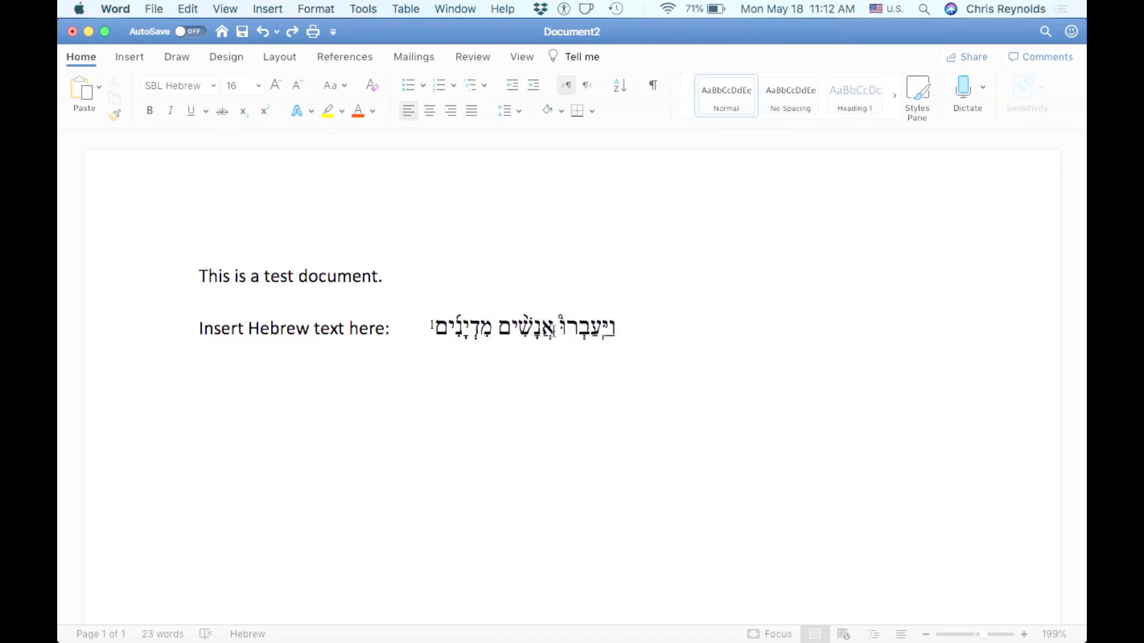
key(super+y)
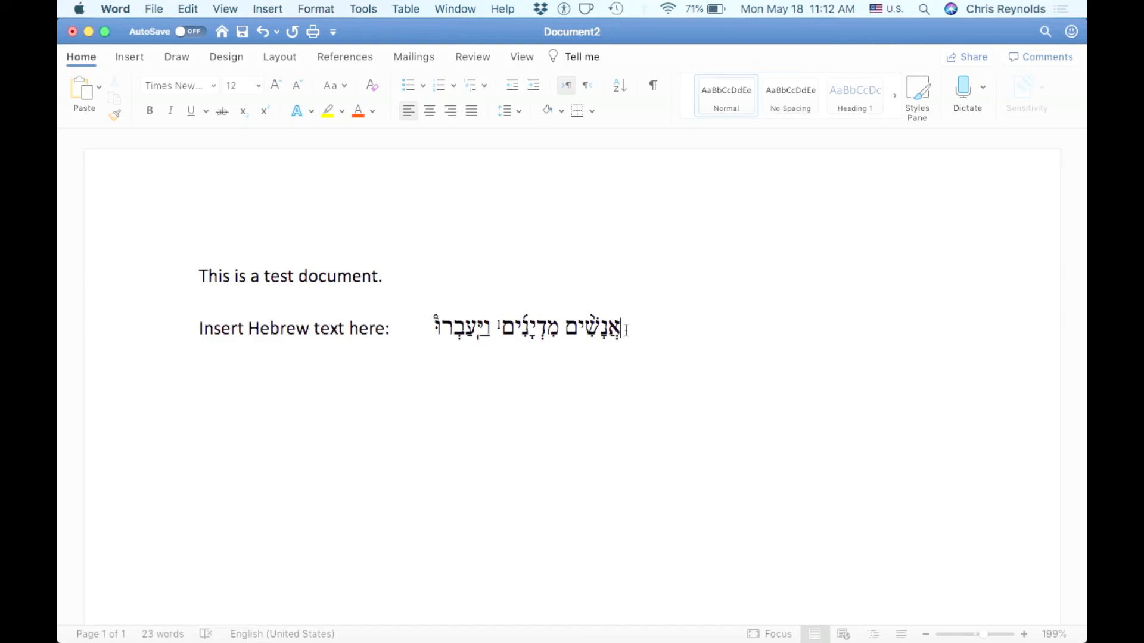
key(super+z)
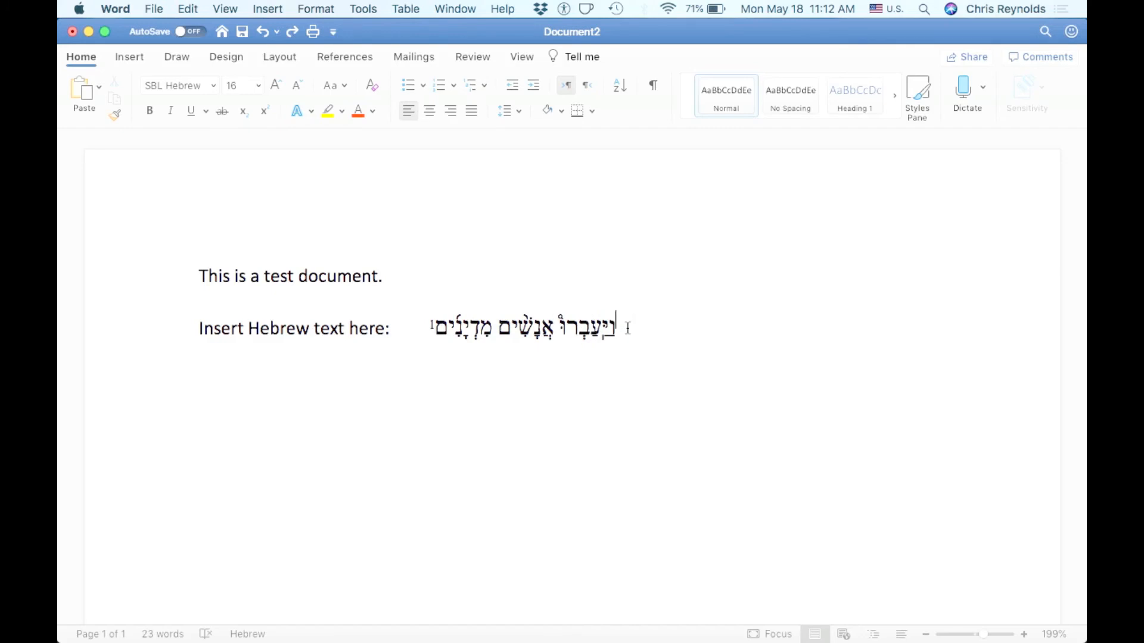
Type test Latin letters at the end of the pasted Hebrew words
click(641, 333)
text(asdfldjfl;asdfjklsdf)
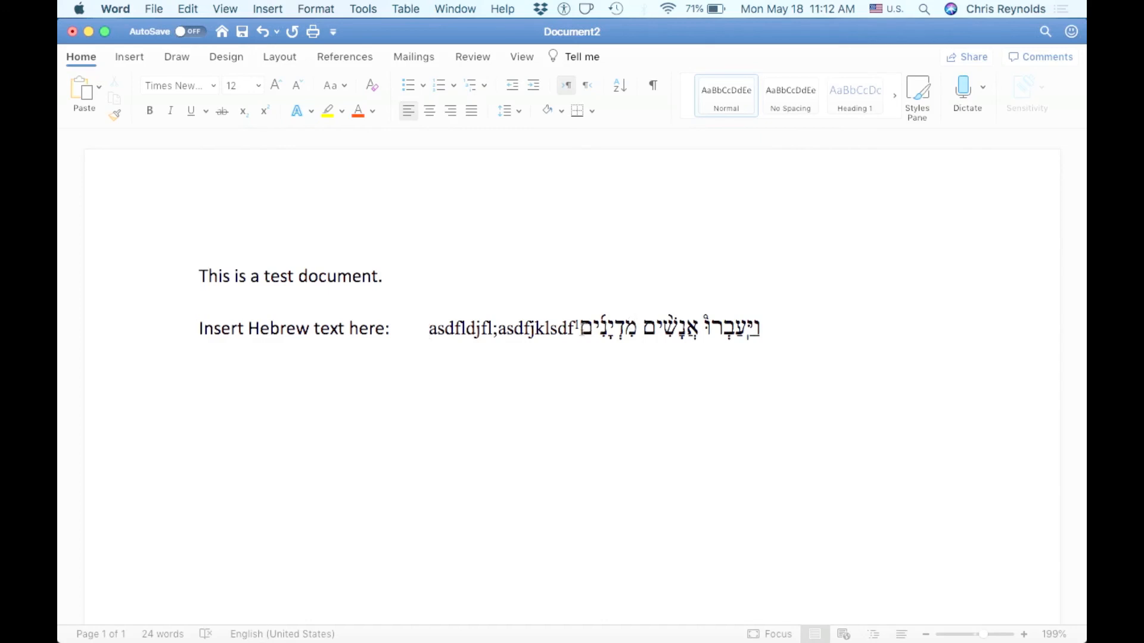
Select and delete the test Latin letters next to the Hebrew words
drag(573, 328, 424, 326)
click(479, 332)
drag(569, 331, 432, 331)
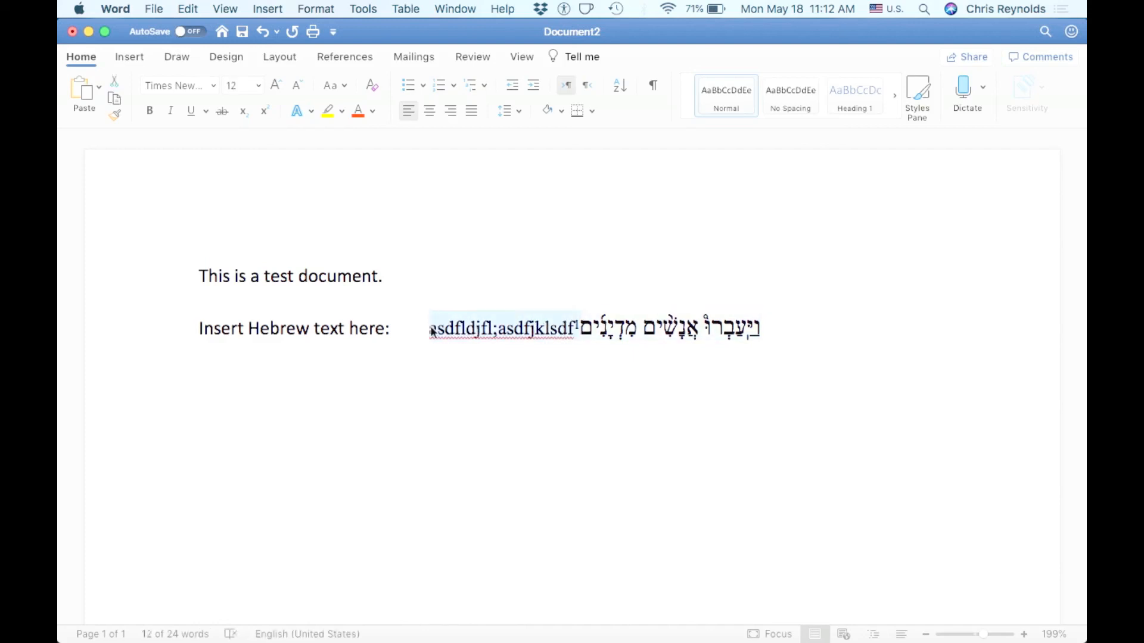
key(BackSpace)
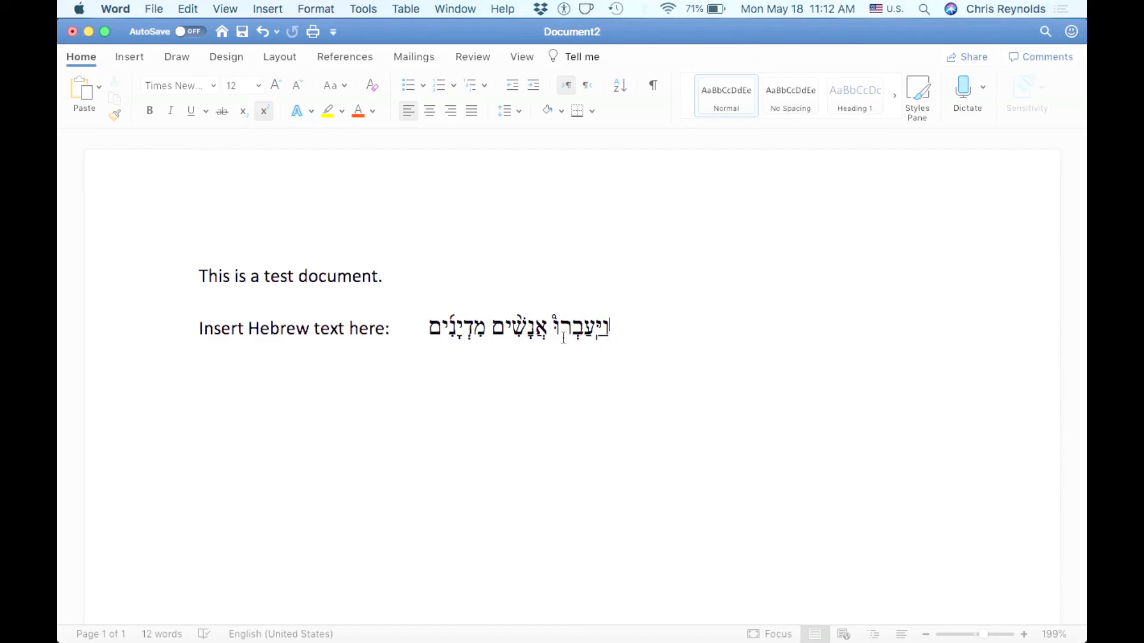
Type test Latin letters between the label and the Hebrew words
click(422, 329)
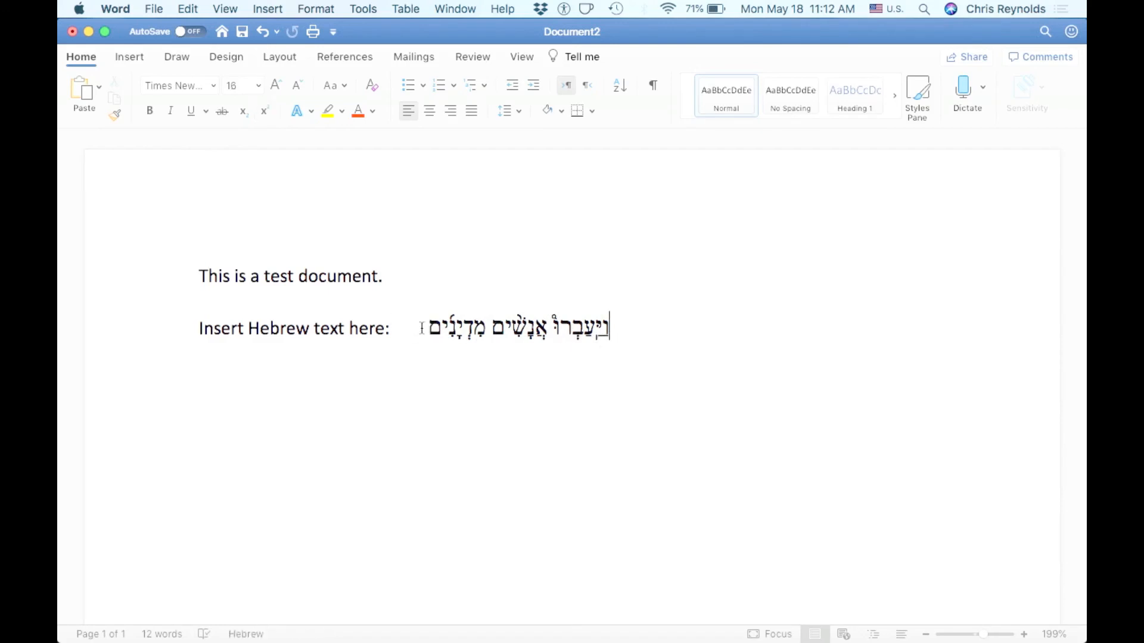
double_click(413, 329)
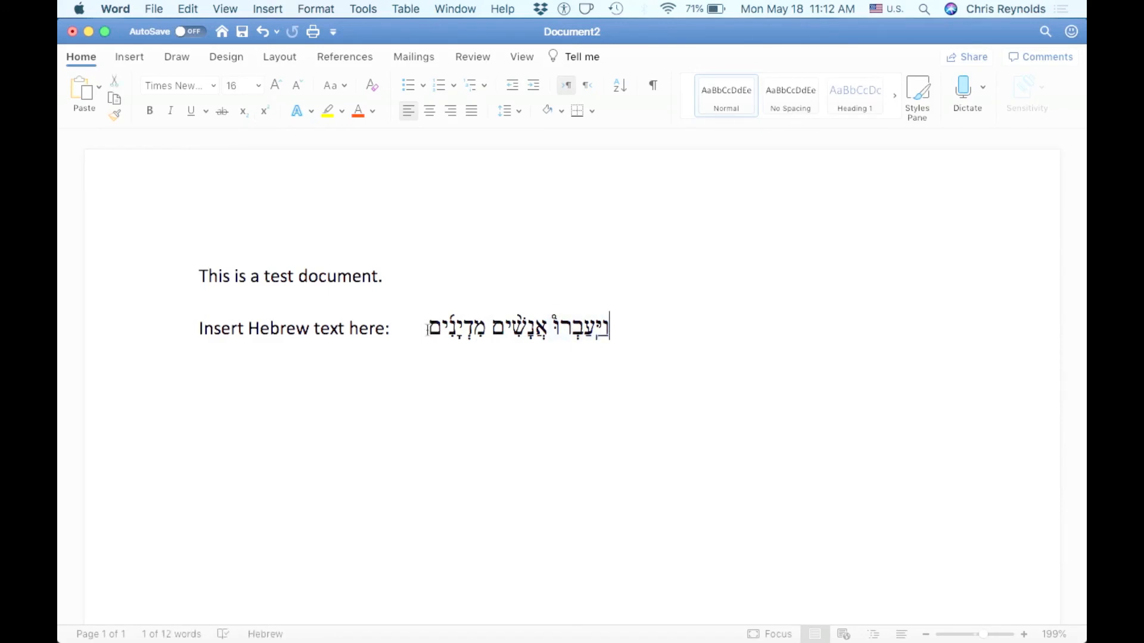
click(409, 336)
text(asdfasdfasdf)
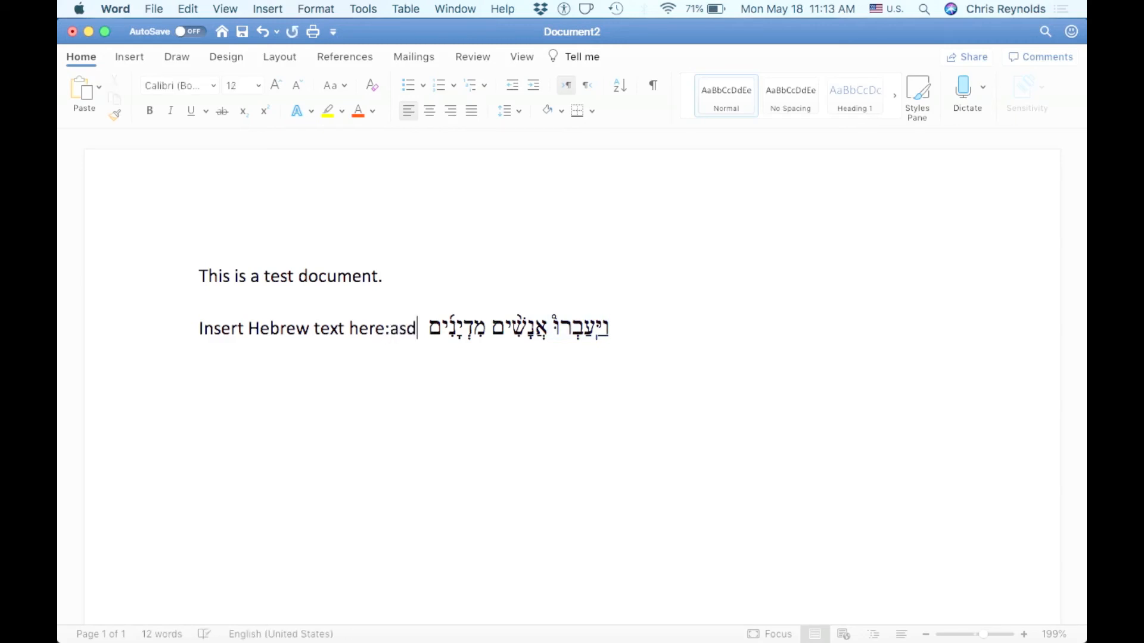
Type more test Latin letters after the far edge of the Hebrew words
click(544, 330)
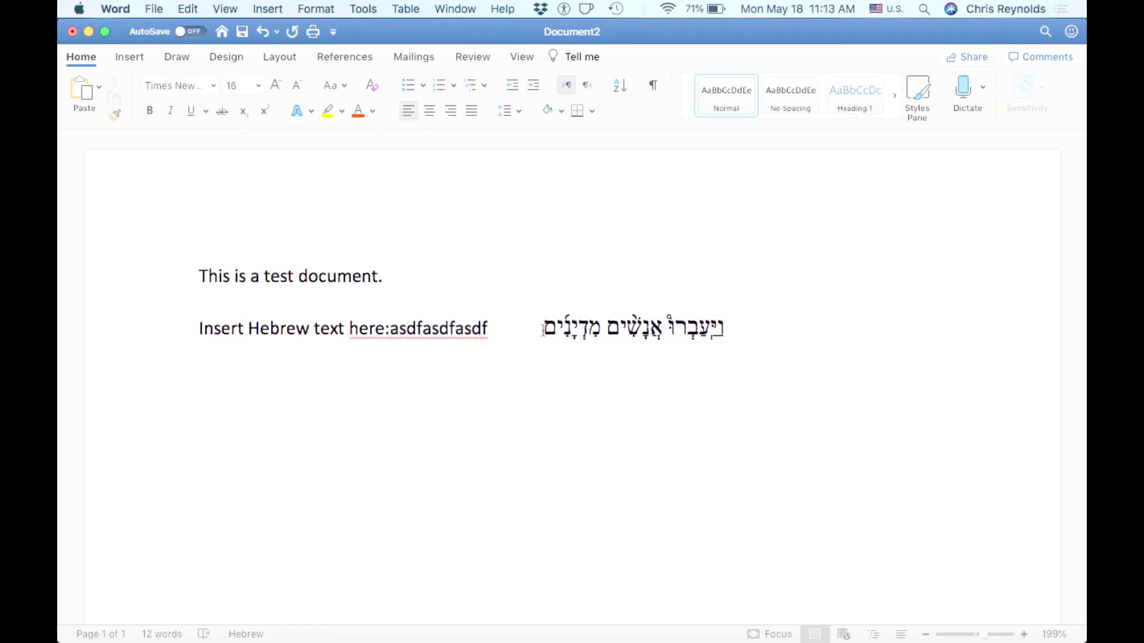
click(725, 329)
text(sdfasdfasd)
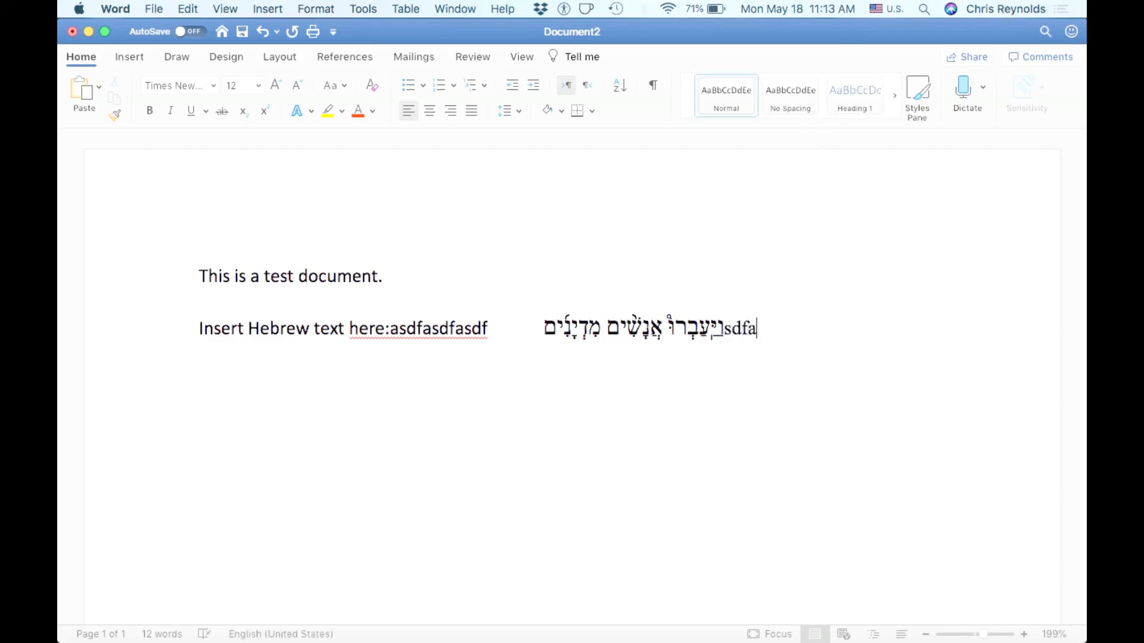
text(fa)
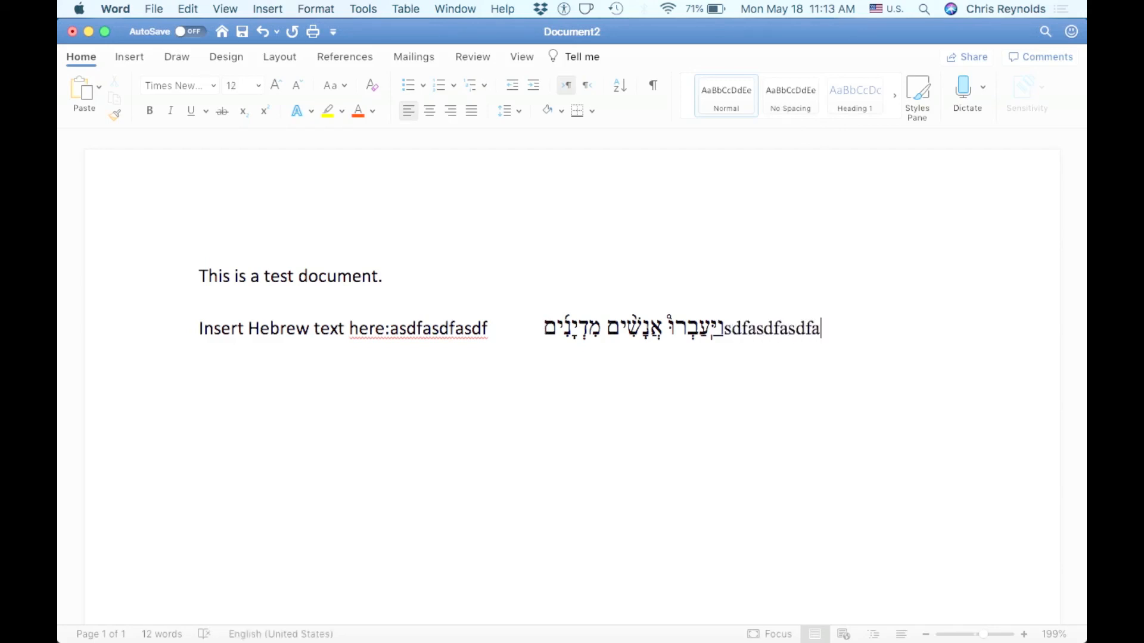
Delete the test letters on both sides of the Hebrew words and the space before them
drag(834, 330, 725, 329)
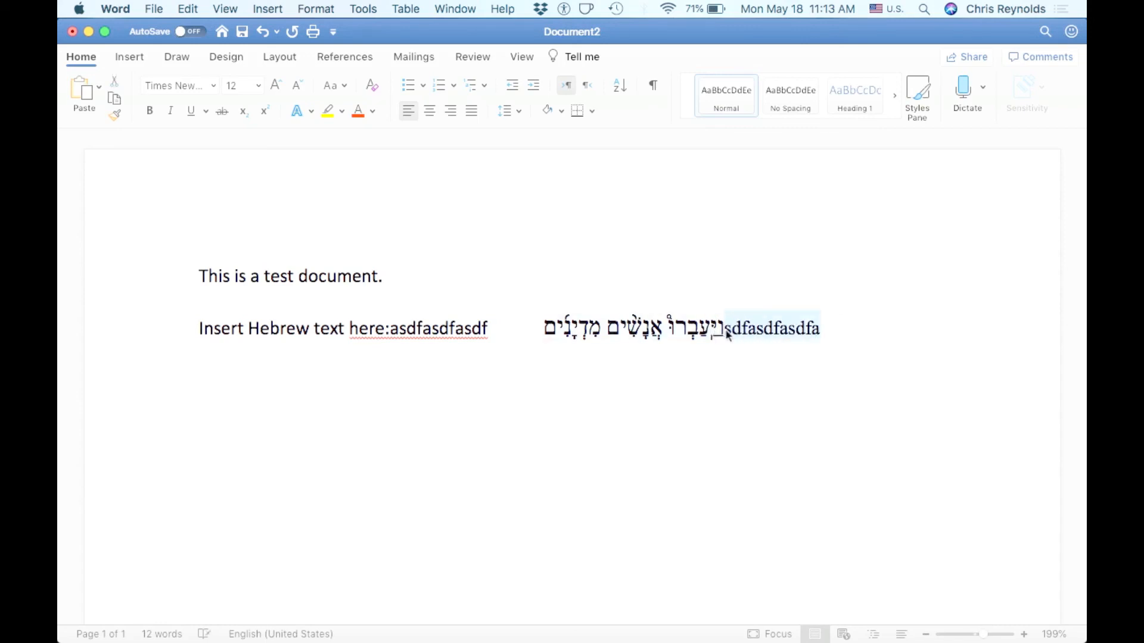
key(BackSpace)
double_click(392, 332)
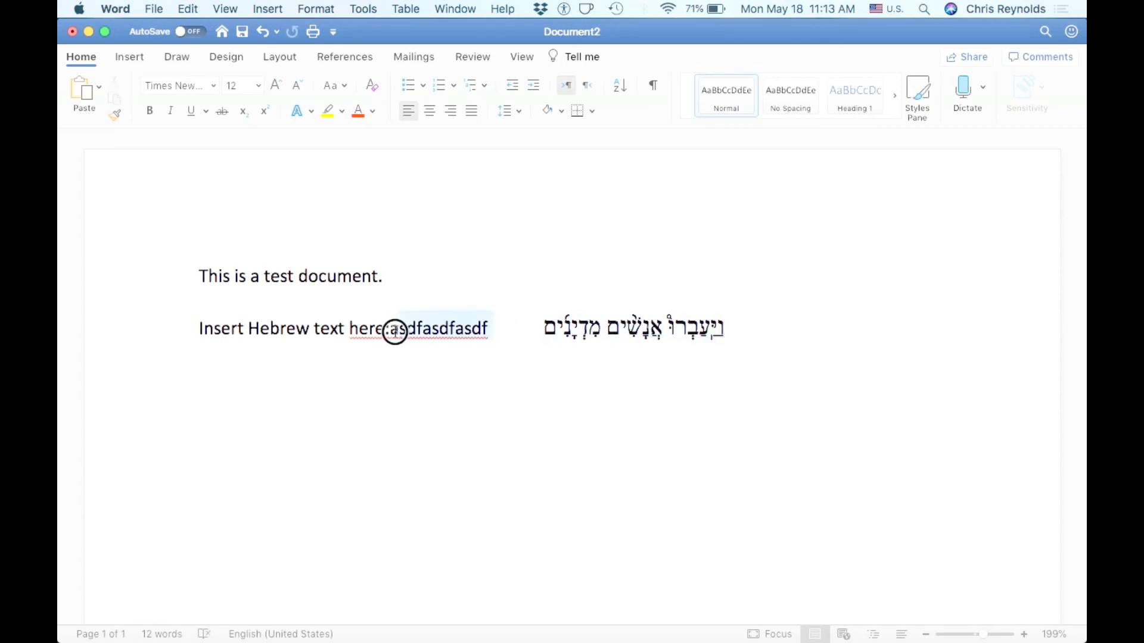
key(BackSpace)
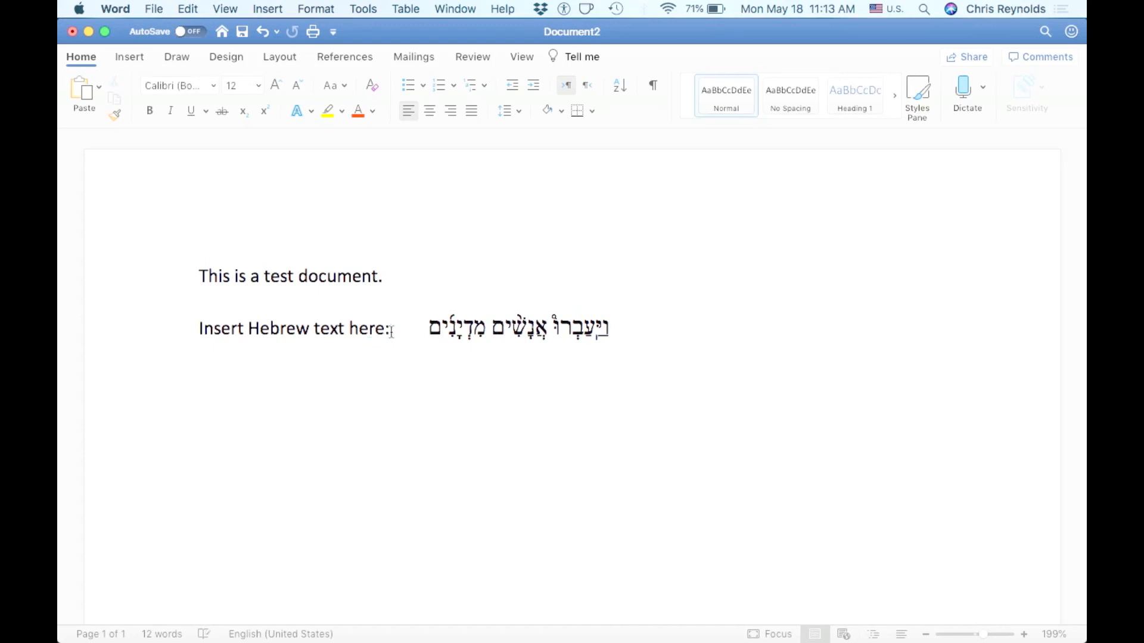
key(Delete)
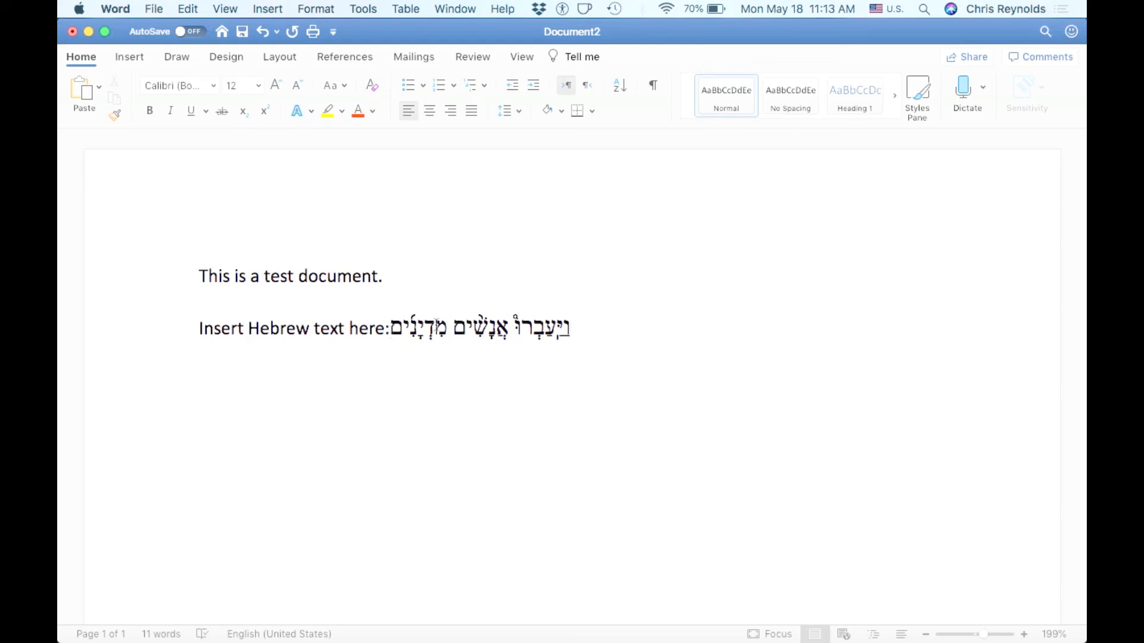
Close the Word window and return to the Pages document
click(73, 32)
click(346, 209)
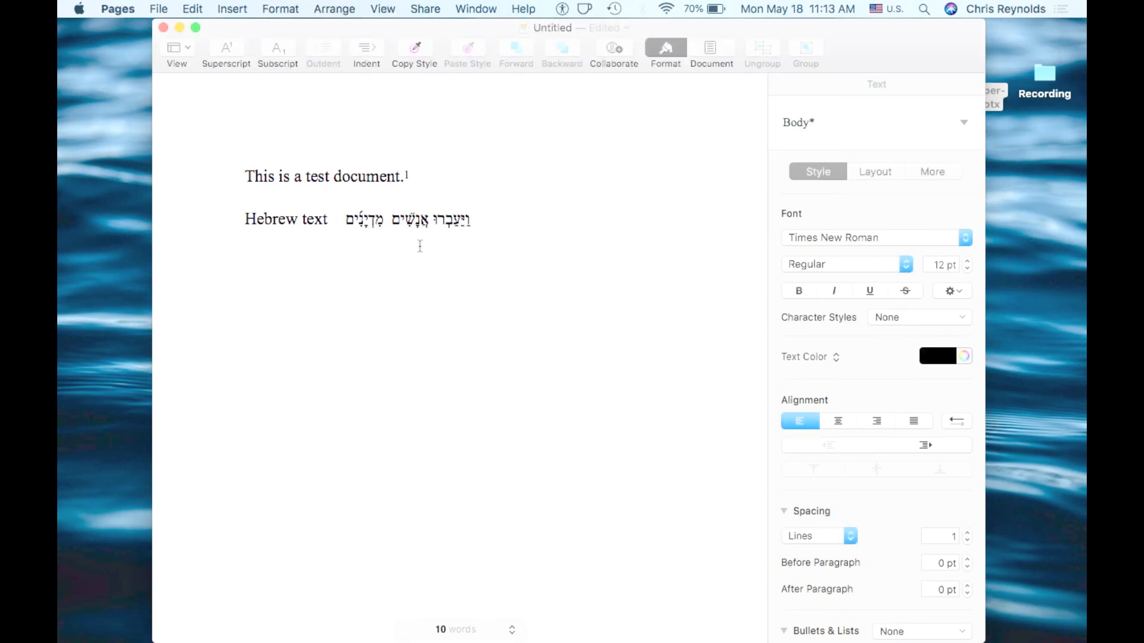
click(328, 221)
Select the first sentence and toggle the Format sidebar to inspect its text settings
click(665, 54)
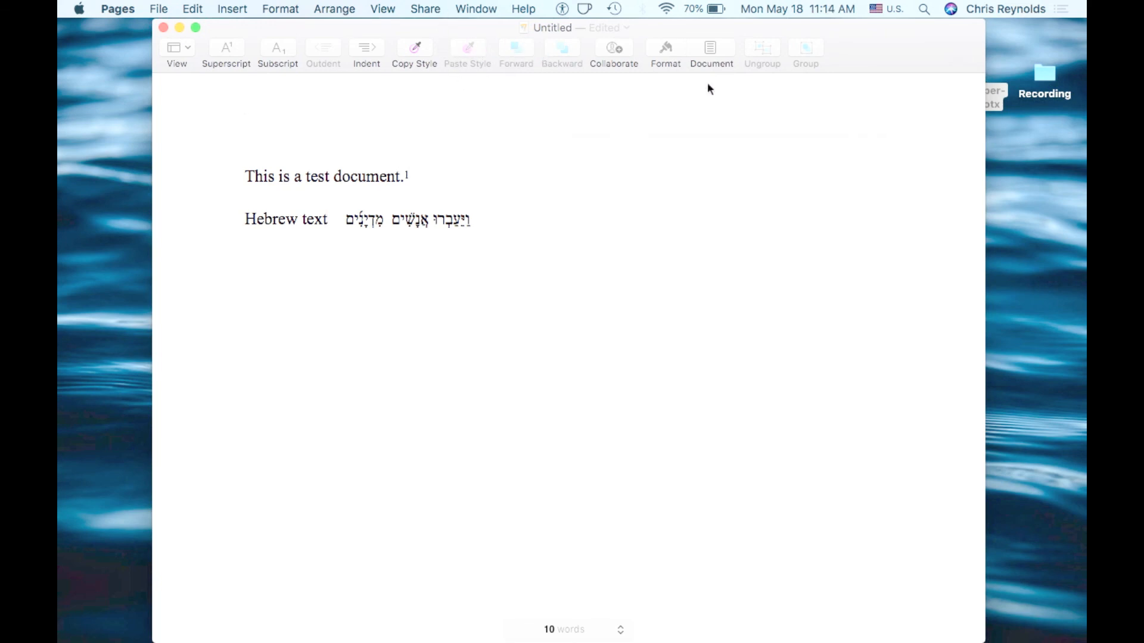
right_click(857, 51)
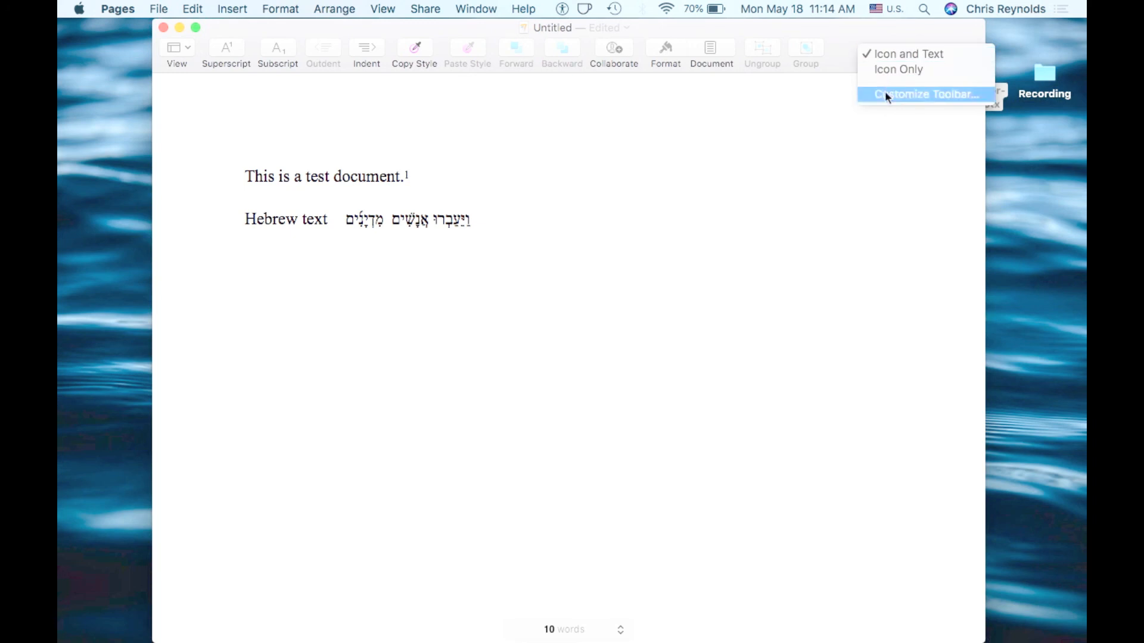
click(848, 33)
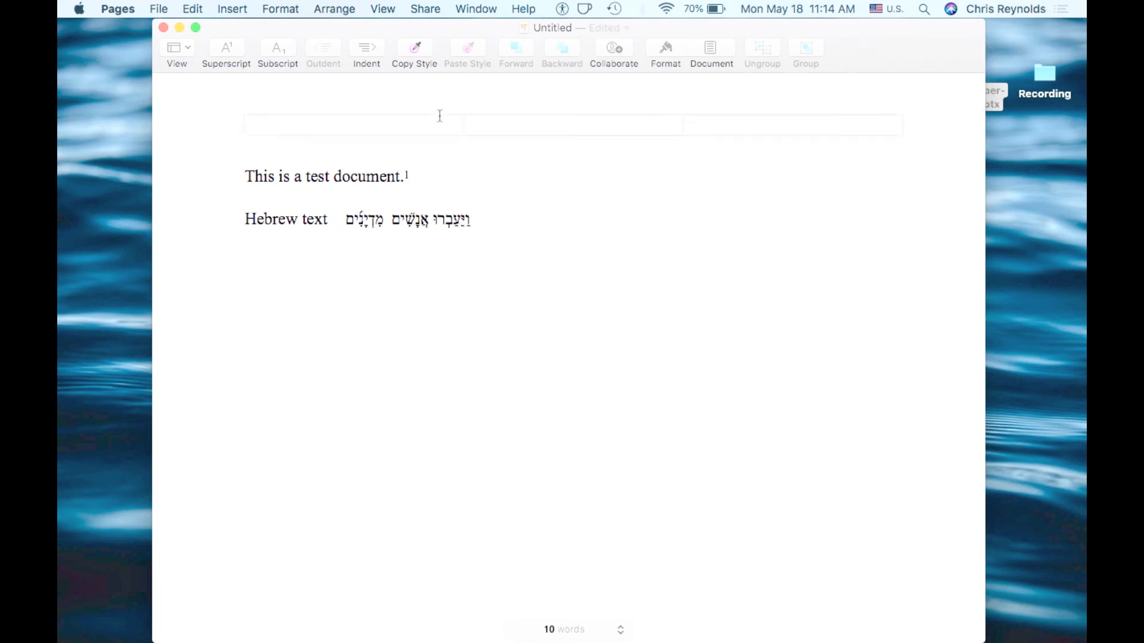
drag(414, 176, 242, 182)
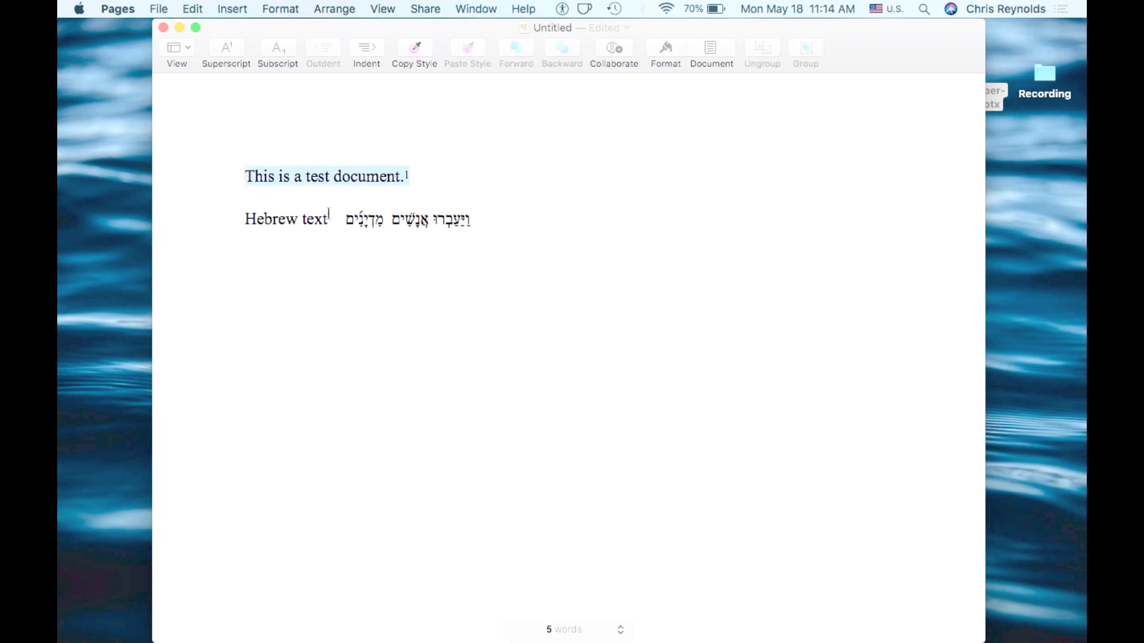
click(665, 49)
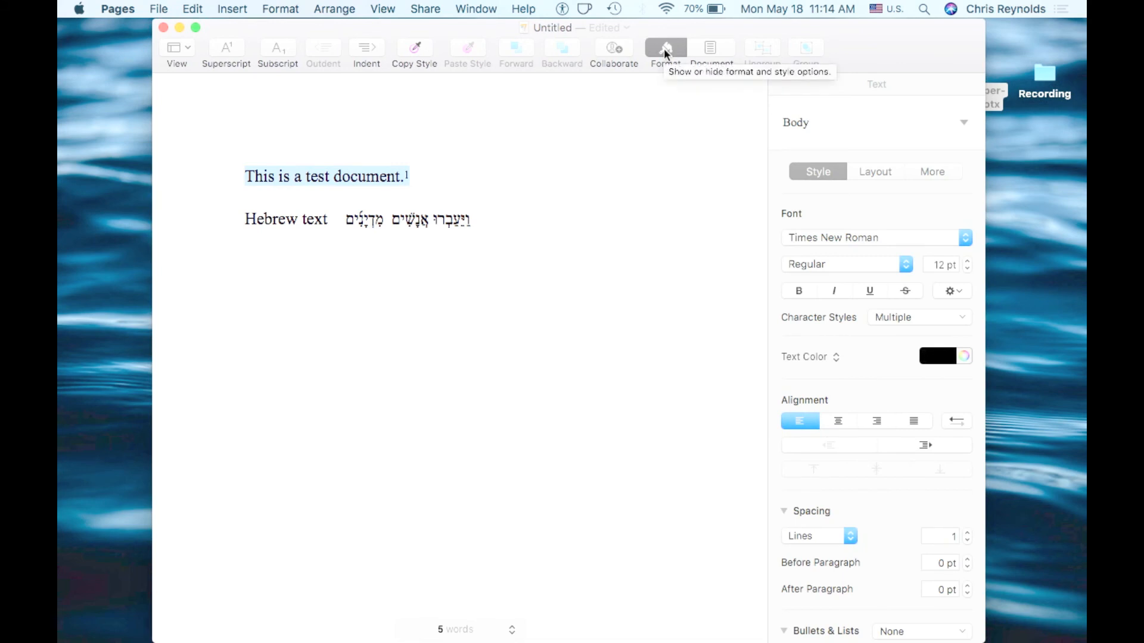
click(527, 229)
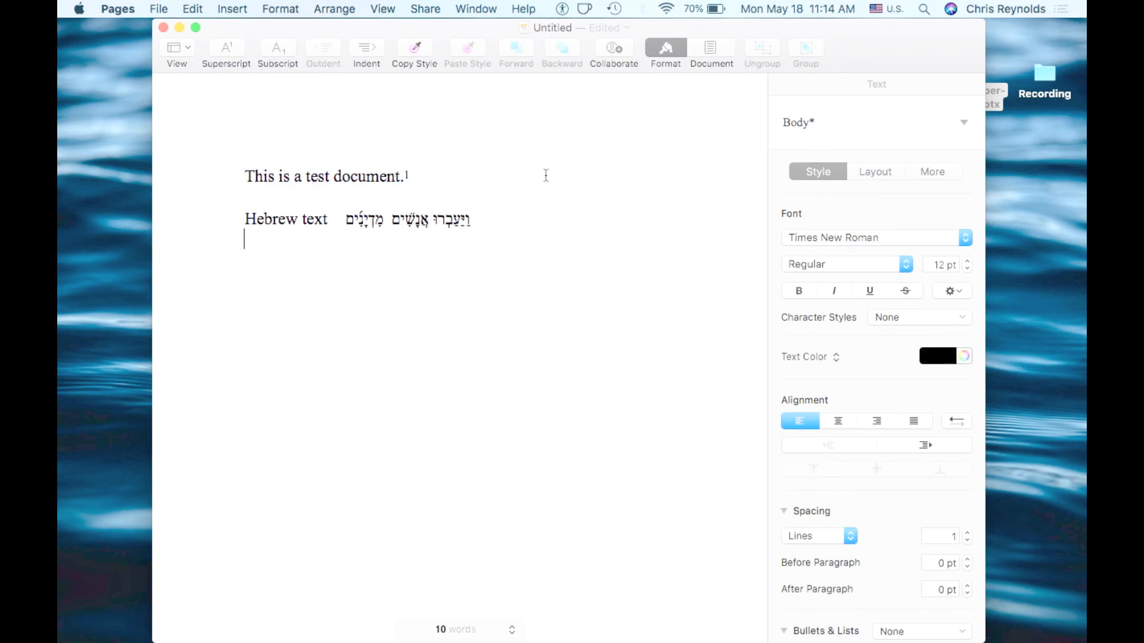
click(667, 52)
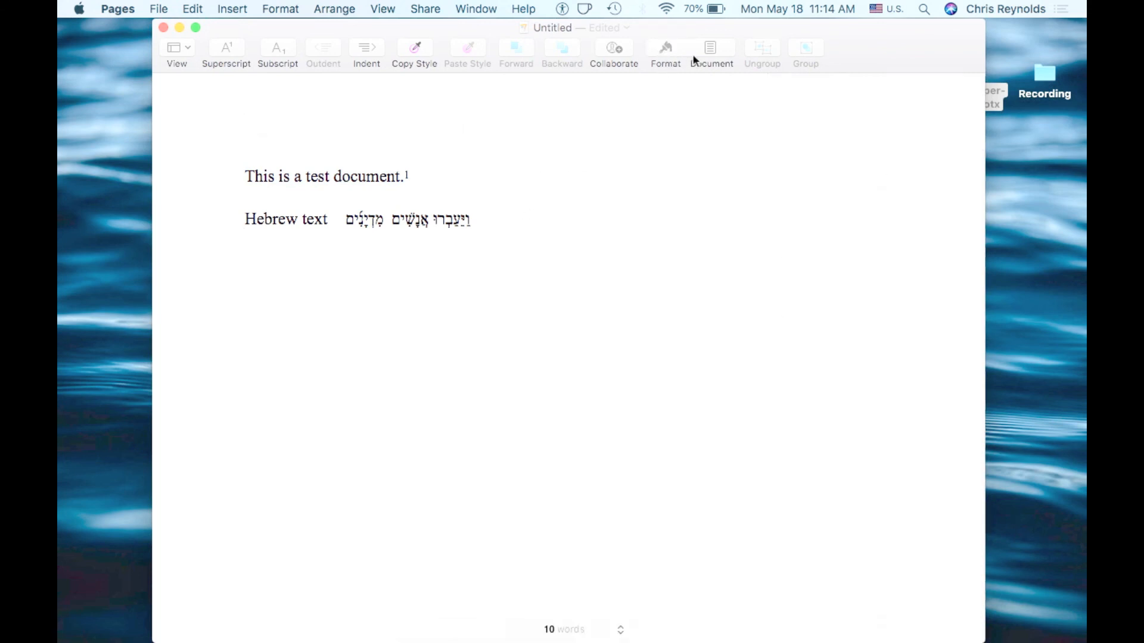
Open the Document sidebar to review the page settings, then close it
click(715, 52)
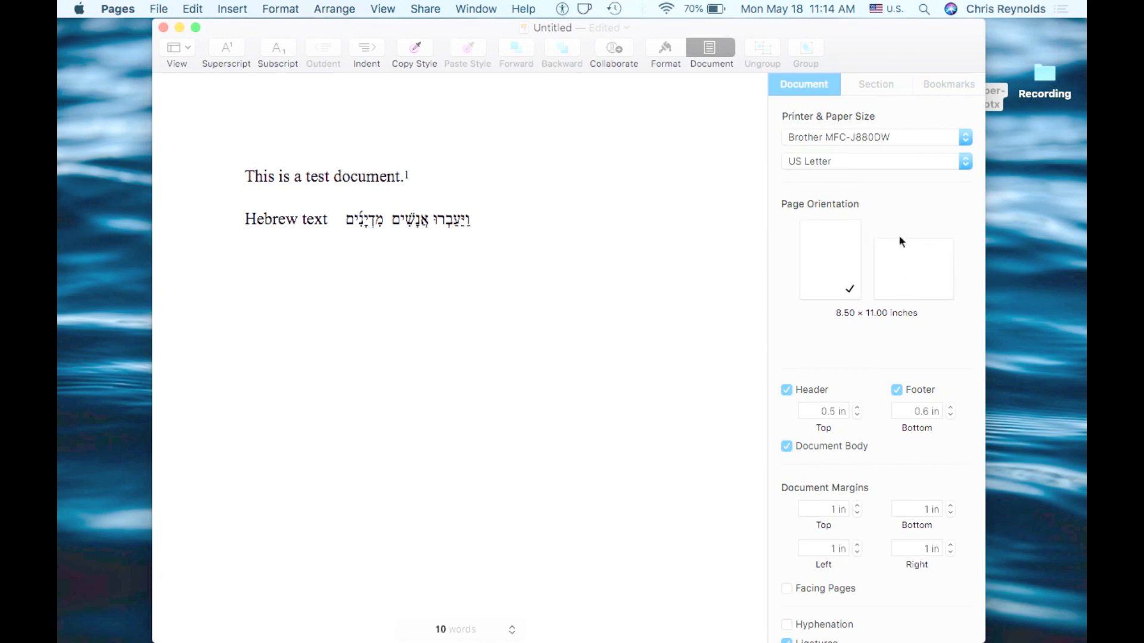
scroll(902, 242, down, 4)
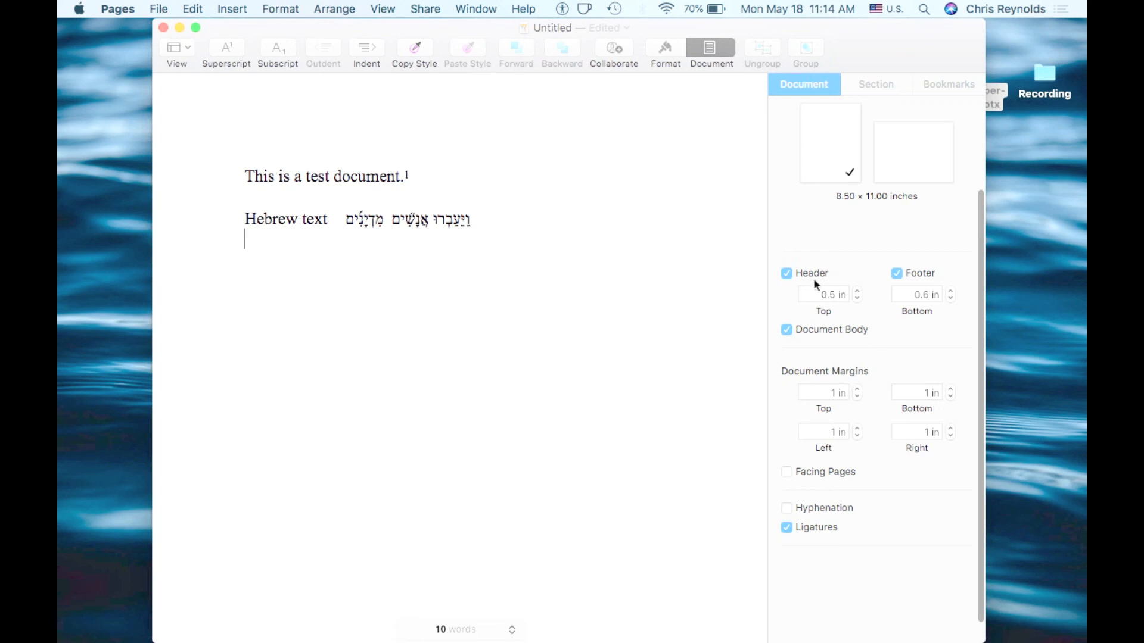
scroll(816, 284, up, 4)
click(709, 48)
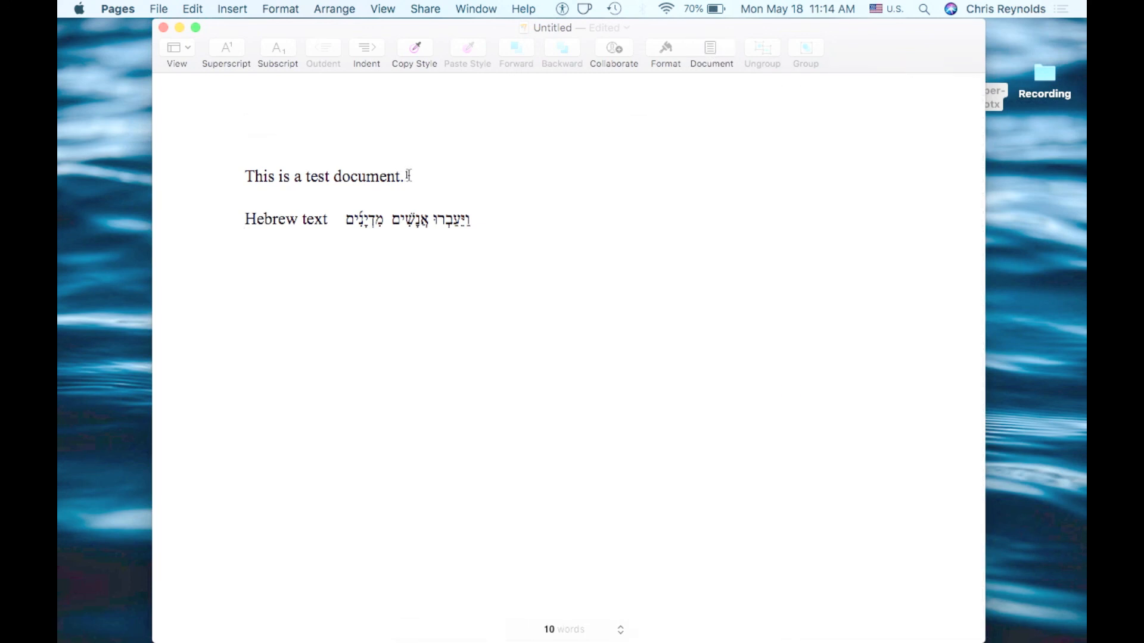
Select the Hebrew words on the second line
click(483, 226)
drag(473, 220, 332, 222)
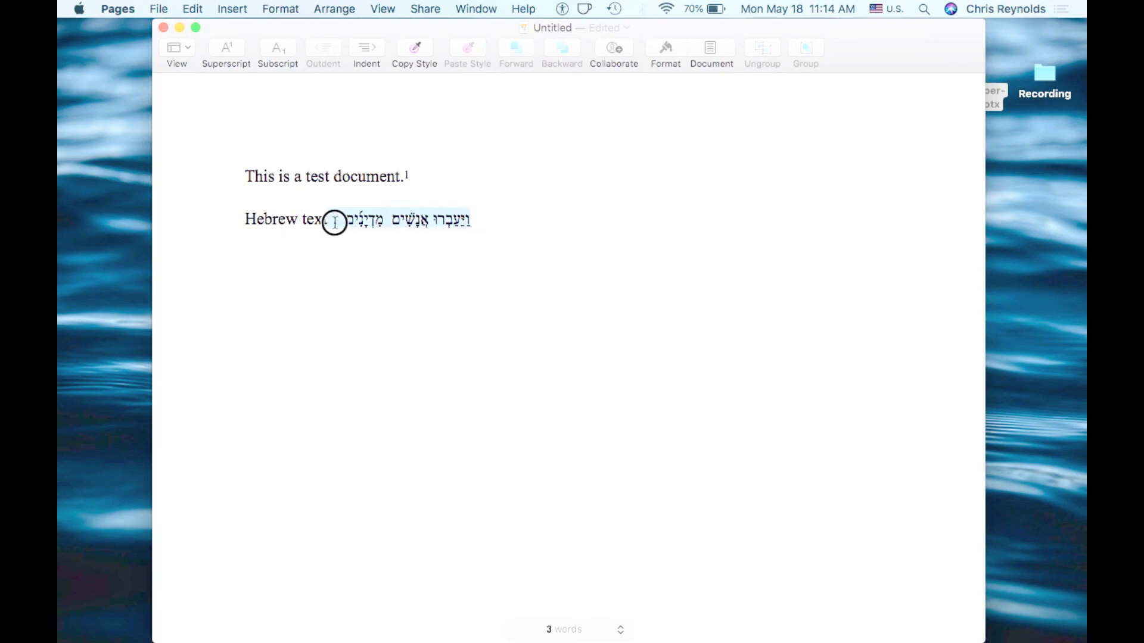